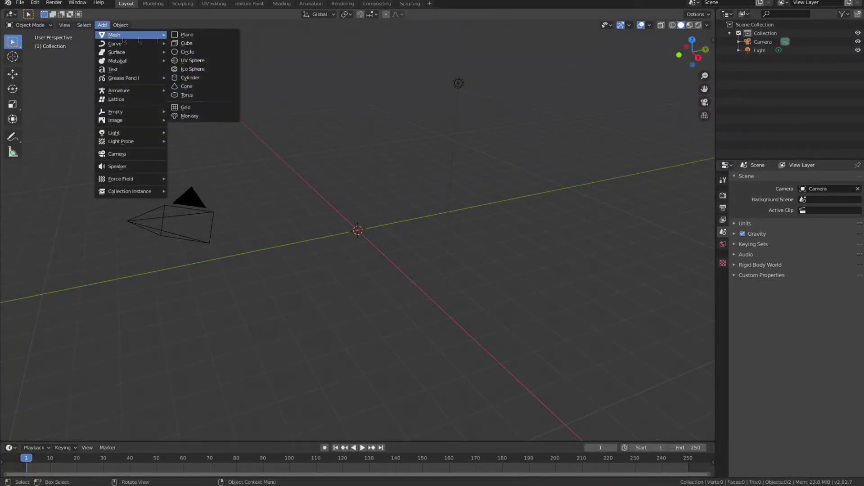
Add a Monkey mesh and give it a Wireframe modifier with Replace Original turned off
{"action": "left_click", "coordinate": [199, 117]}
{"action": "key", "text": "KP_Decimal"}
{"action": "left_click", "coordinate": [723, 271]}
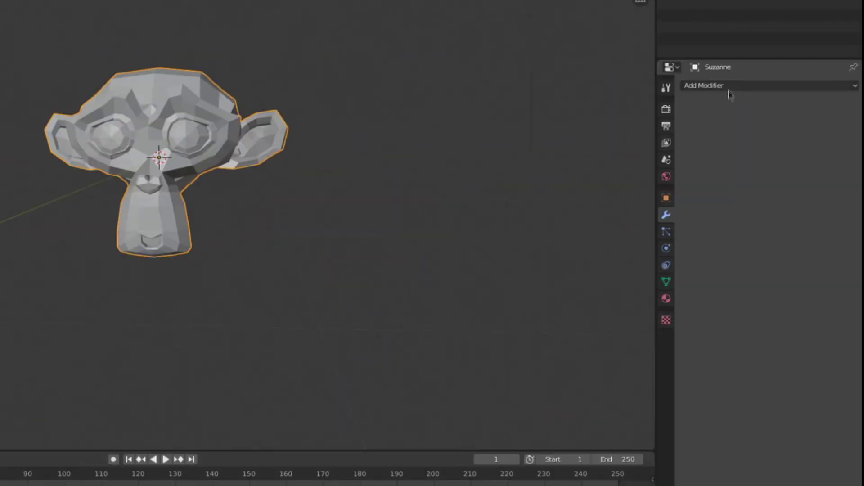
{"action": "left_click", "coordinate": [730, 87]}
{"action": "left_click", "coordinate": [653, 309]}
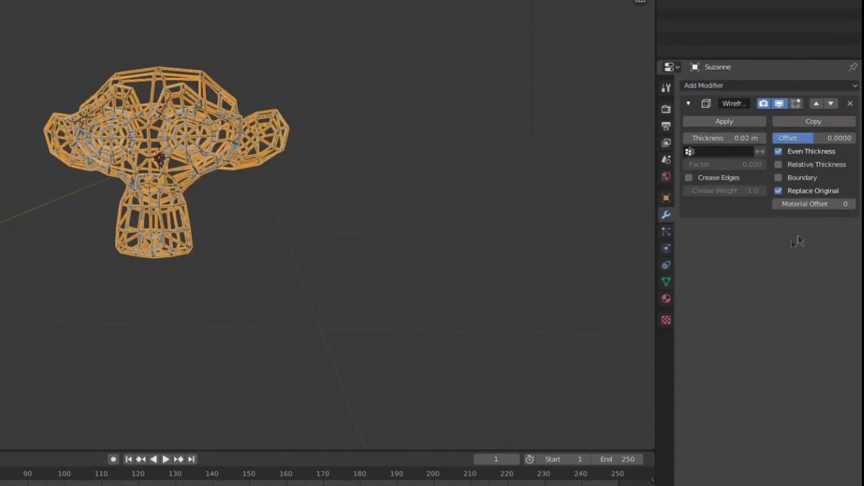
{"action": "left_click", "coordinate": [778, 191]}
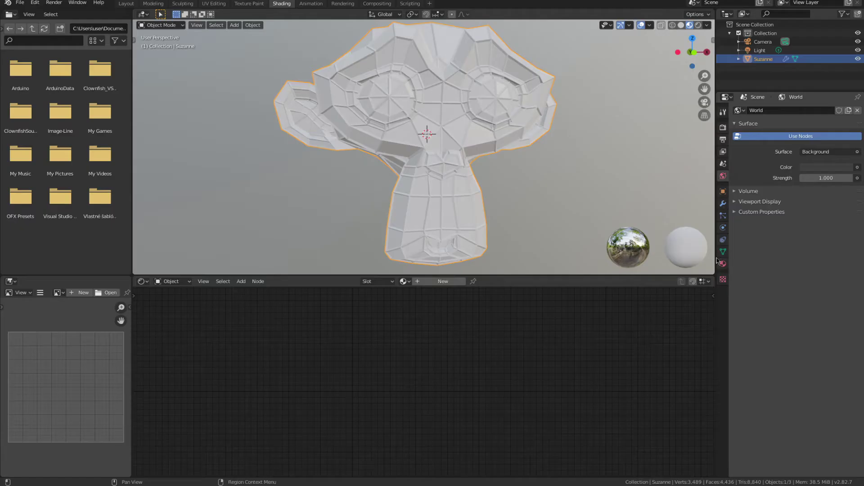
Create two material slots on the monkey and assign a new material to each
{"action": "left_click", "coordinate": [723, 262]}
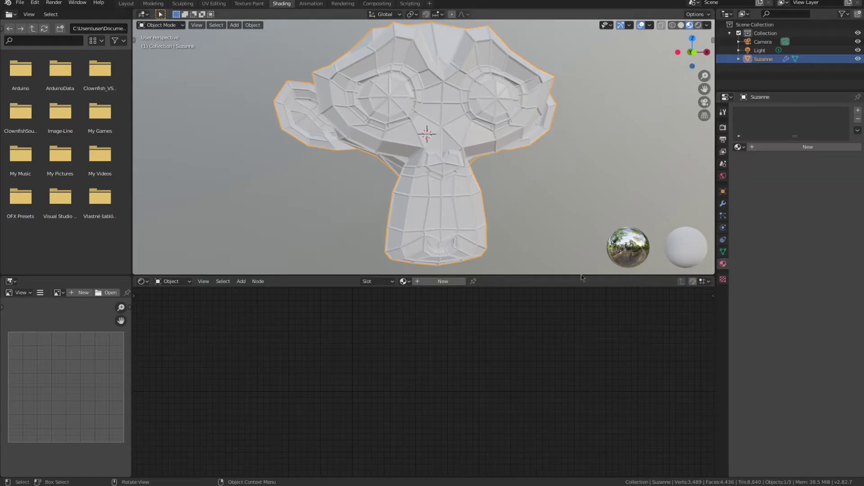
{"action": "left_click", "coordinate": [855, 94]}
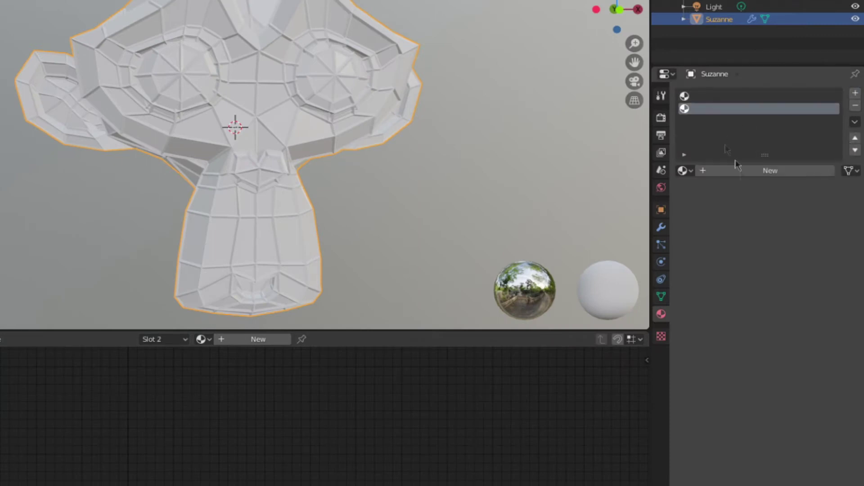
{"action": "left_click", "coordinate": [725, 171]}
{"action": "left_click", "coordinate": [721, 108]}
{"action": "left_click", "coordinate": [722, 171]}
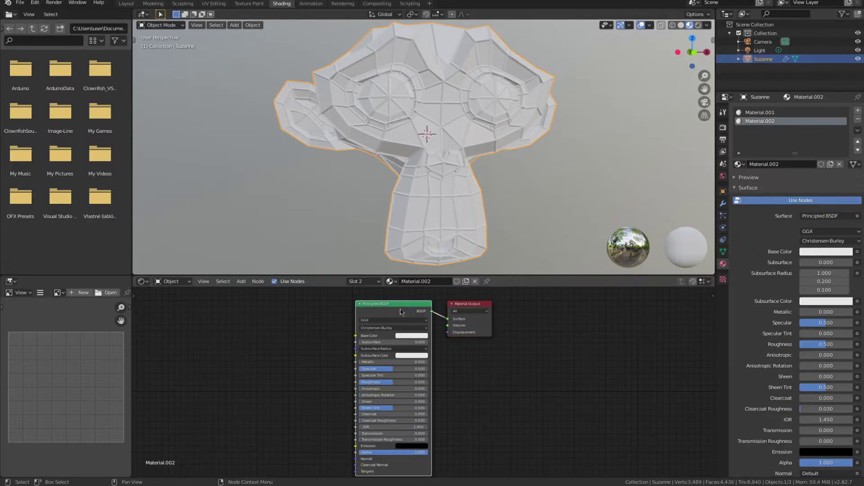
Replace the second material's Principled BSDF with an Emission shader linked to the Material Output's Surface
{"action": "key", "text": "Delete"}
{"action": "key", "text": "Return"}
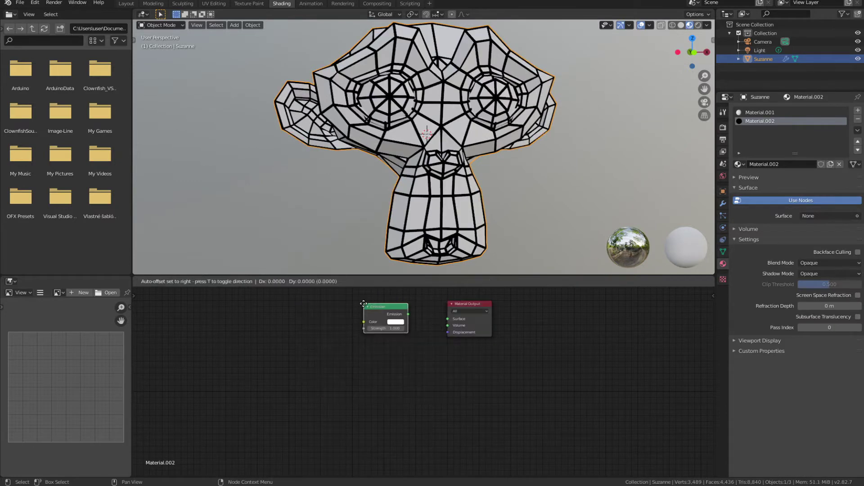
{"action": "left_click_drag", "start_coordinate": [407, 315], "coordinate": [448, 319]}
{"action": "left_click_drag", "start_coordinate": [381, 308], "coordinate": [375, 317]}
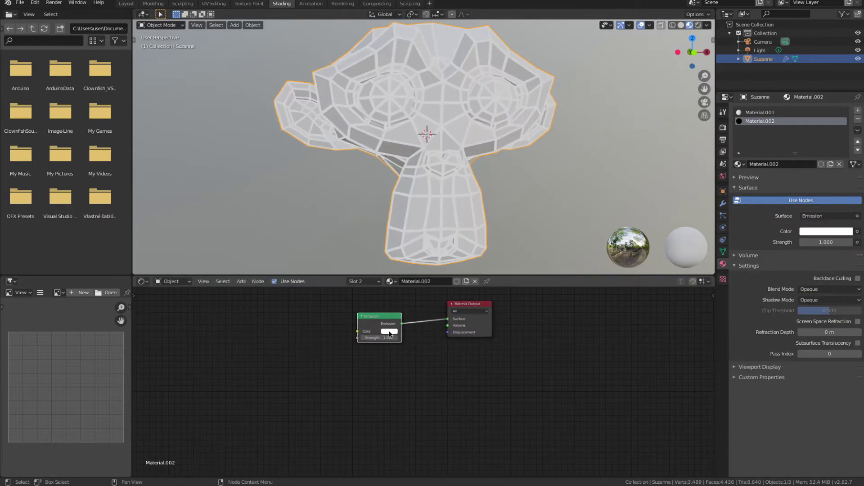
Set the Emission shader's color to turquoise and enable Bloom in the Eevee render settings
{"action": "left_click", "coordinate": [390, 334]}
{"action": "left_click", "coordinate": [404, 244]}
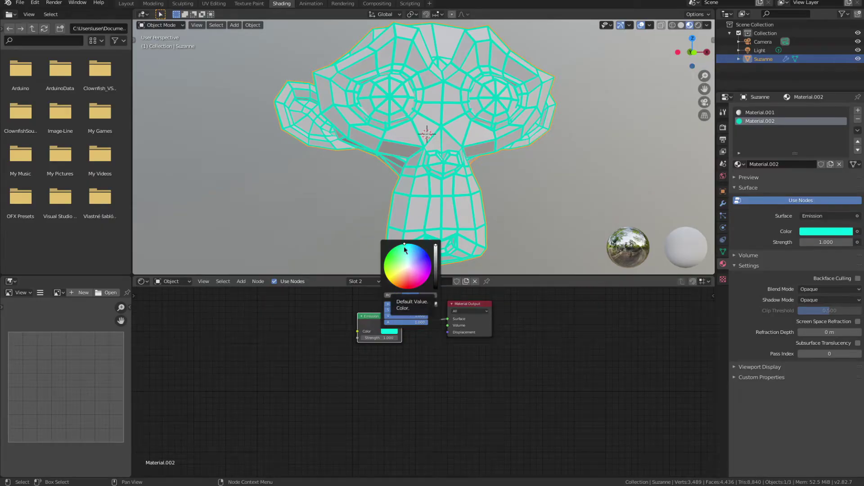
{"action": "left_click", "coordinate": [724, 128]}
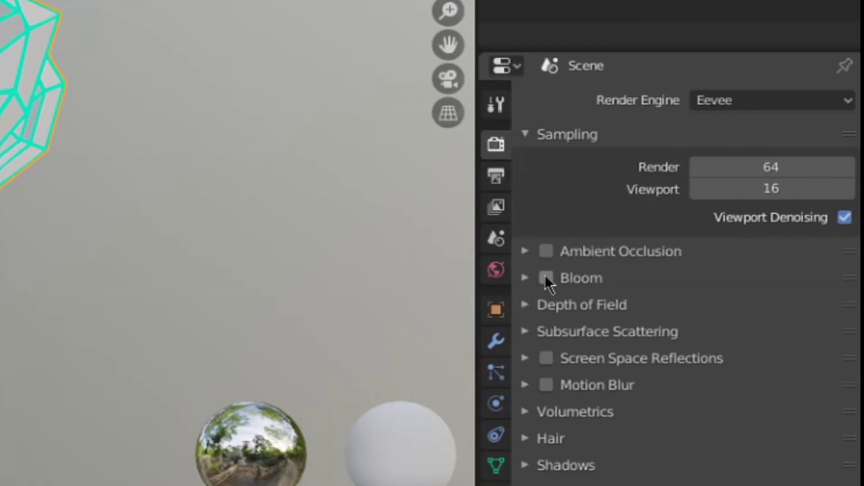
{"action": "left_click", "coordinate": [546, 278]}
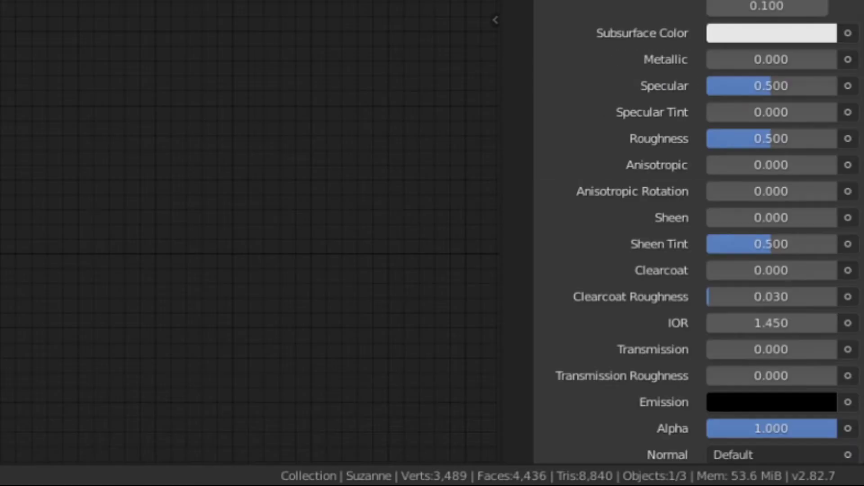
Set the first material's Blend Mode to Alpha Blend
{"action": "scroll", "coordinate": [847, 360], "scroll_direction": "down", "scroll_amount": 6}
{"action": "left_click", "coordinate": [816, 384]}
{"action": "left_click", "coordinate": [742, 330]}
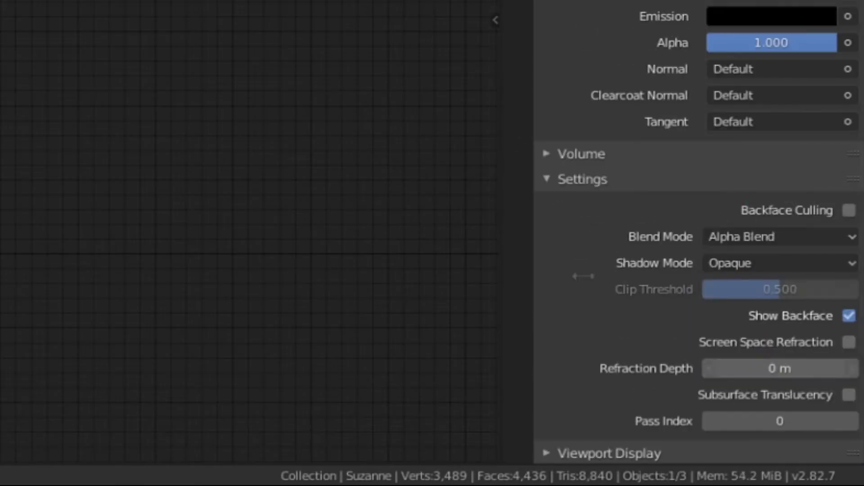
Give the first material a bright cyan Emission color and darken its Base Color
{"action": "left_click", "coordinate": [523, 426]}
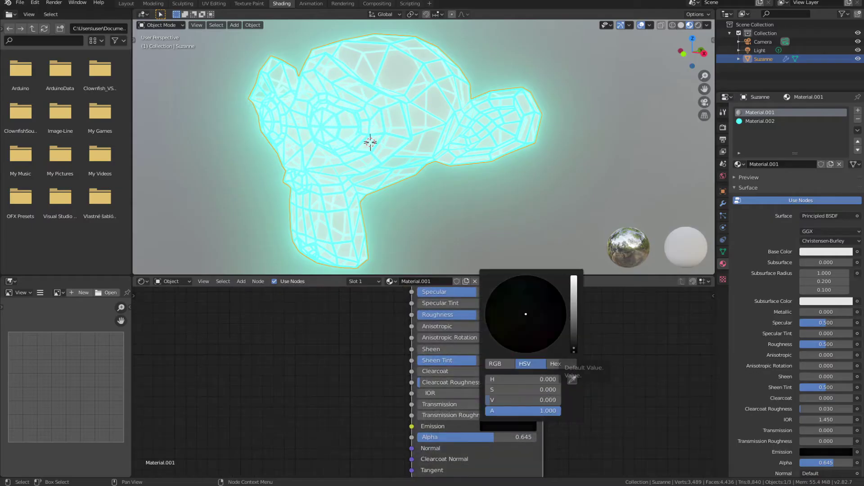
{"action": "left_click_drag", "start_coordinate": [574, 351], "coordinate": [574, 295]}
{"action": "left_click_drag", "start_coordinate": [524, 291], "coordinate": [525, 280]}
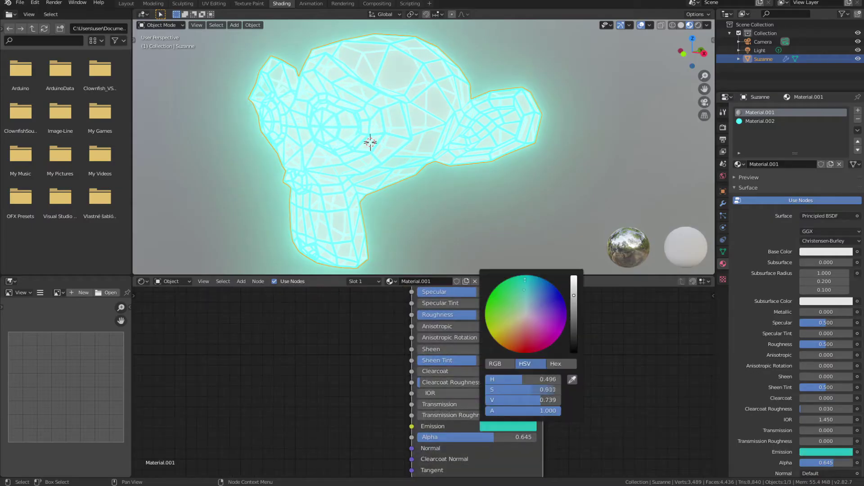
{"action": "left_click_drag", "start_coordinate": [575, 296], "coordinate": [575, 275]}
{"action": "middle_click_drag", "start_coordinate": [600, 315], "coordinate": [595, 409]}
{"action": "left_click", "coordinate": [497, 329]}
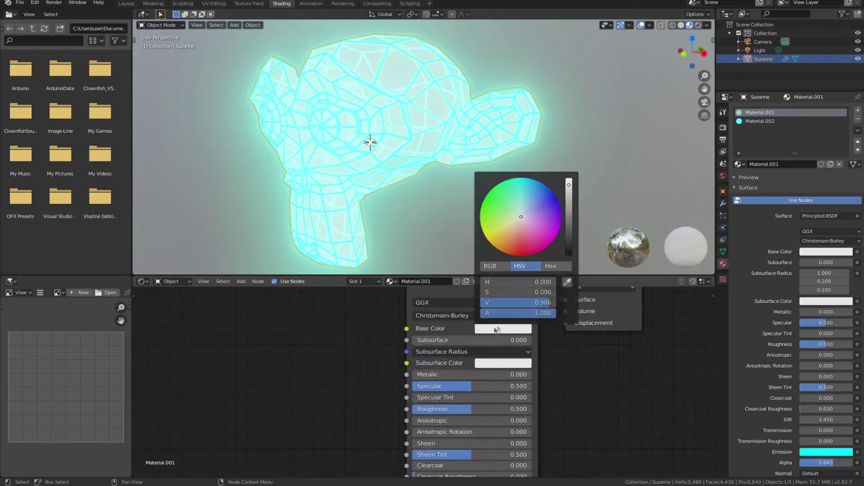
{"action": "left_click_drag", "start_coordinate": [569, 216], "coordinate": [570, 255]}
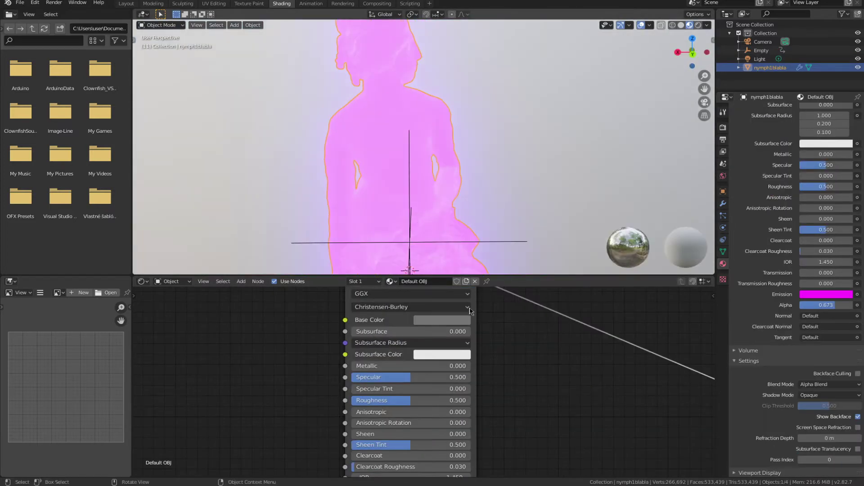
Set the Base Color of the nymph1blabla figure's Default OBJ material to white
{"action": "left_click", "coordinate": [442, 320]}
{"action": "left_click", "coordinate": [508, 170]}
{"action": "middle_click_drag", "start_coordinate": [520, 178], "coordinate": [528, 168]}
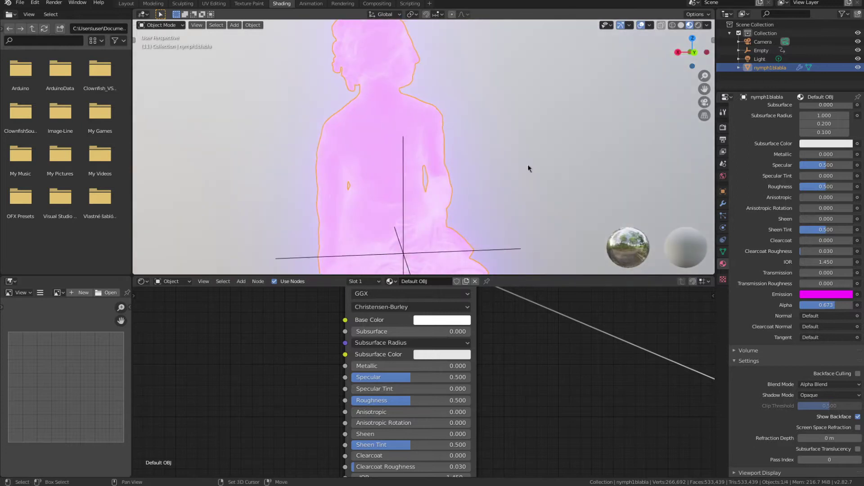
{"action": "scroll", "coordinate": [522, 149], "scroll_direction": "down", "scroll_amount": 4}
{"action": "middle_click_drag", "start_coordinate": [517, 135], "coordinate": [514, 93], "text": "shift"}
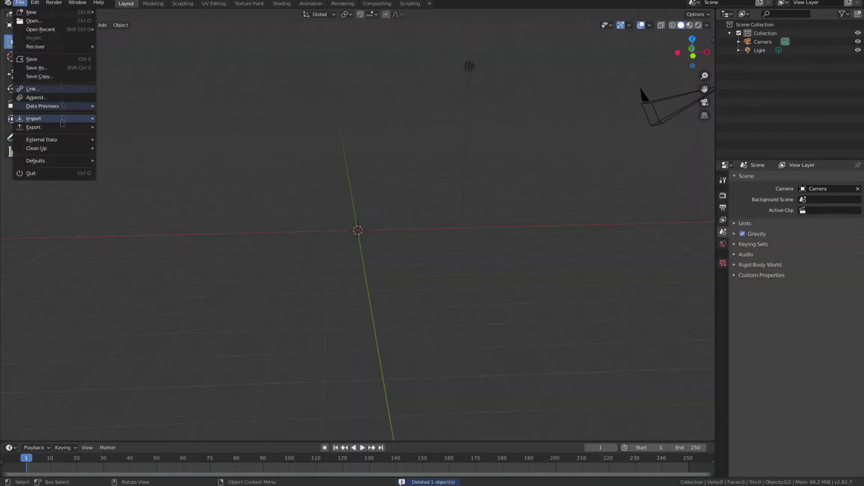
Import the 58-582064_sticker-anime-aesthetic-vaporwave image from the Projekt P folder as an image plane
{"action": "left_click", "coordinate": [45, 116]}
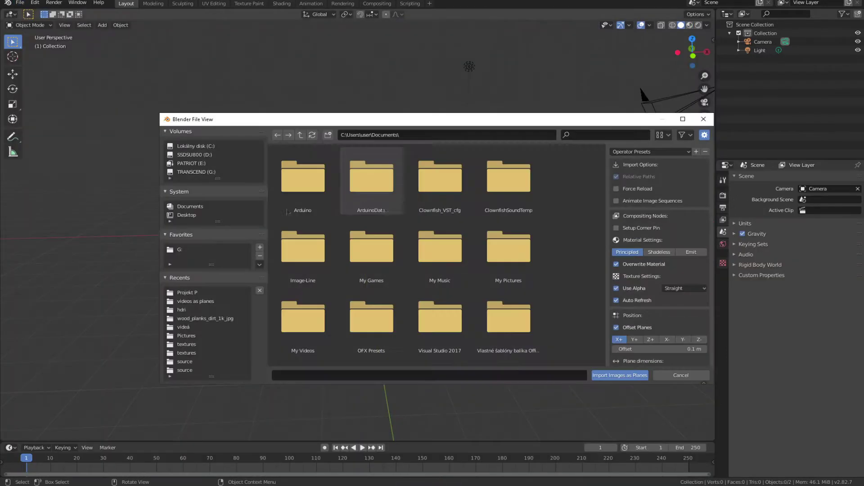
{"action": "left_click", "coordinate": [187, 293]}
{"action": "scroll", "coordinate": [599, 215], "scroll_direction": "down", "scroll_amount": 2}
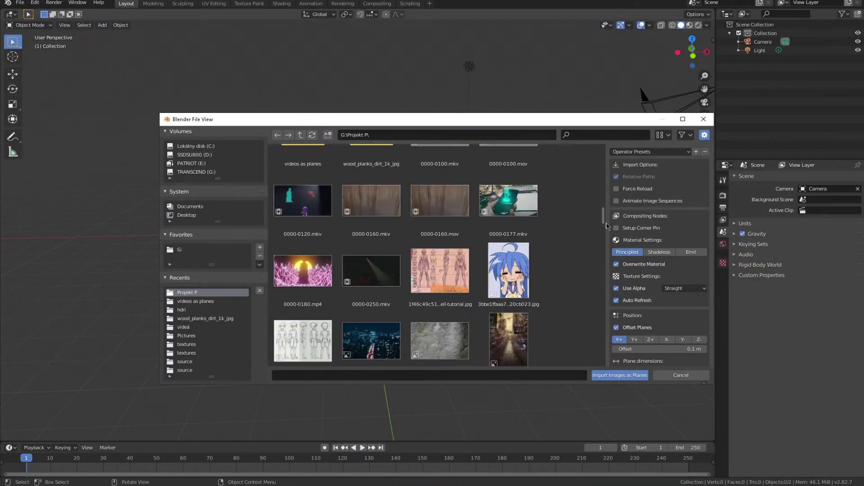
{"action": "scroll", "coordinate": [437, 254], "scroll_direction": "down", "scroll_amount": 2}
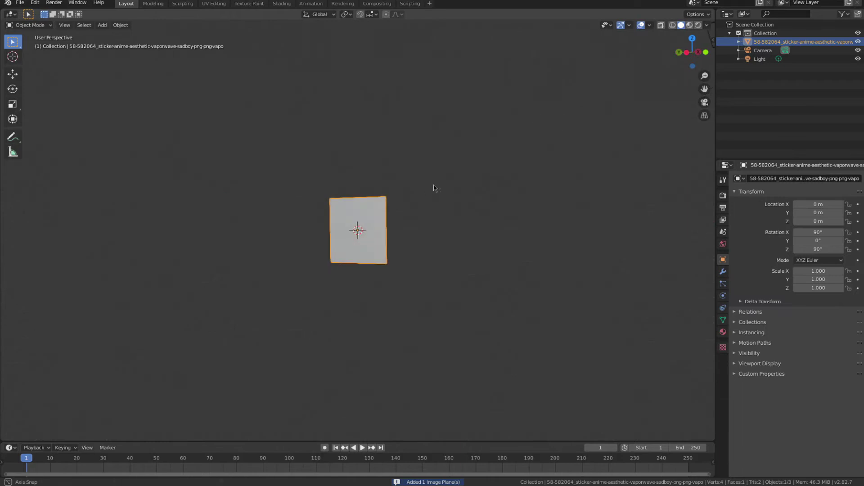
{"action": "middle_click_drag", "start_coordinate": [433, 188], "coordinate": [261, 3]}
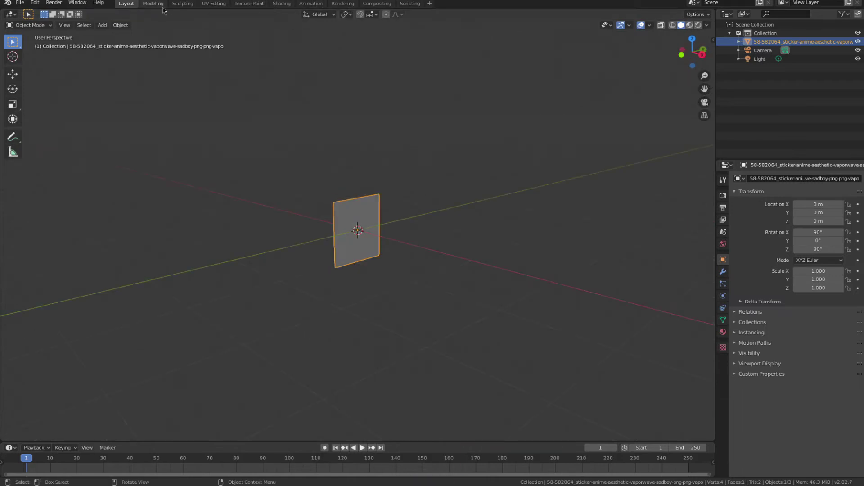
Switch to the Shading workspace and move the image texture node farther away from the Principled BSDF
{"action": "left_click", "coordinate": [282, 4]}
{"action": "scroll", "coordinate": [428, 224], "scroll_direction": "up", "scroll_amount": 6}
{"action": "middle_click_drag", "start_coordinate": [428, 224], "coordinate": [473, 143], "text": "shift"}
{"action": "left_click_drag", "start_coordinate": [317, 314], "coordinate": [210, 320]}
{"action": "middle_click_drag", "start_coordinate": [368, 446], "coordinate": [400, 423]}
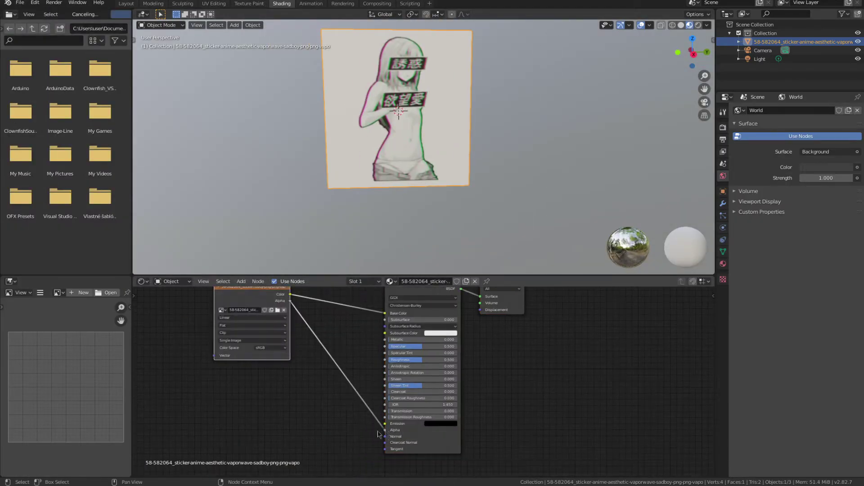
Route the image's color through a new ColorRamp into the Principled BSDF's Alpha, with the ramp running white to black
{"action": "scroll", "coordinate": [378, 432], "scroll_direction": "down", "scroll_amount": 2}
{"action": "key", "text": "shift+a"}
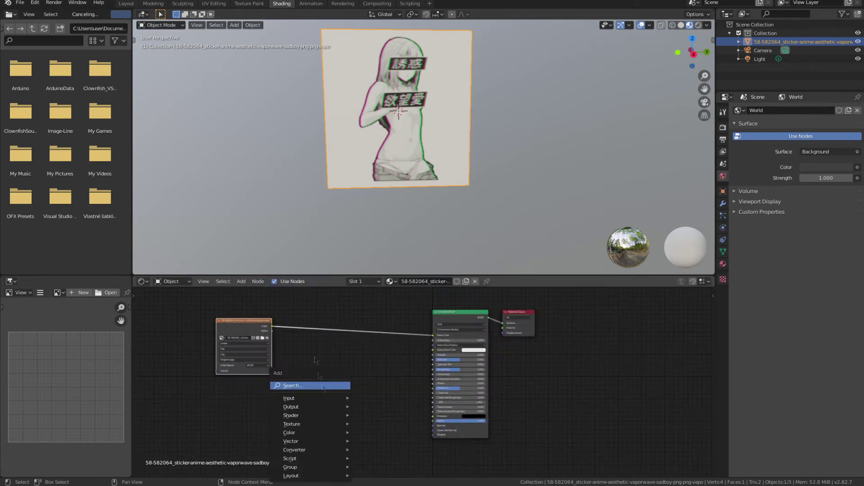
{"action": "left_click_drag", "start_coordinate": [417, 415], "coordinate": [433, 421]}
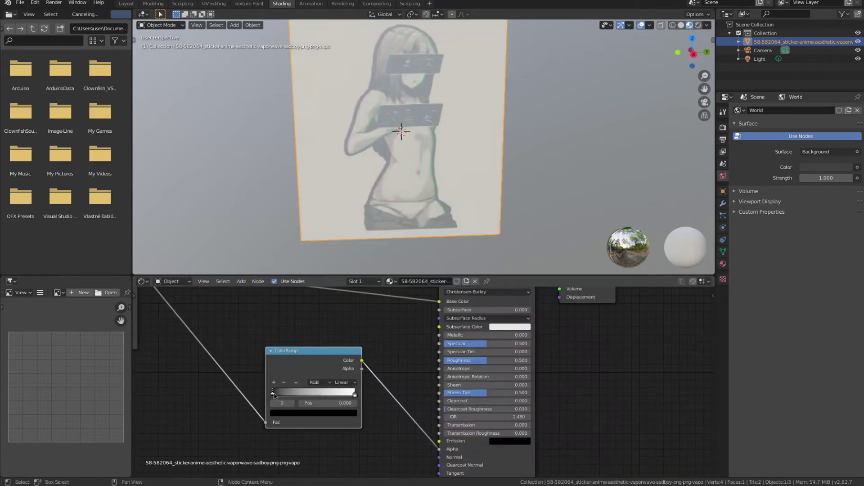
{"action": "mouse_move", "coordinate": [354, 394]}
{"action": "left_mouse_down"}
{"action": "mouse_move", "coordinate": [322, 394]}
{"action": "mouse_move", "coordinate": [342, 393]}
{"action": "left_mouse_up"}
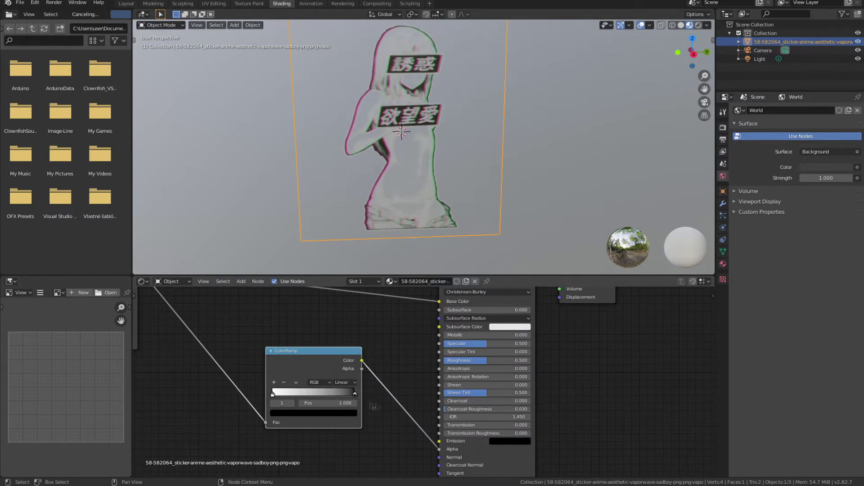
Add a Noise Texture node below the image texture node and preview its output on the plane
{"action": "scroll", "coordinate": [370, 396], "scroll_direction": "down", "scroll_amount": 4}
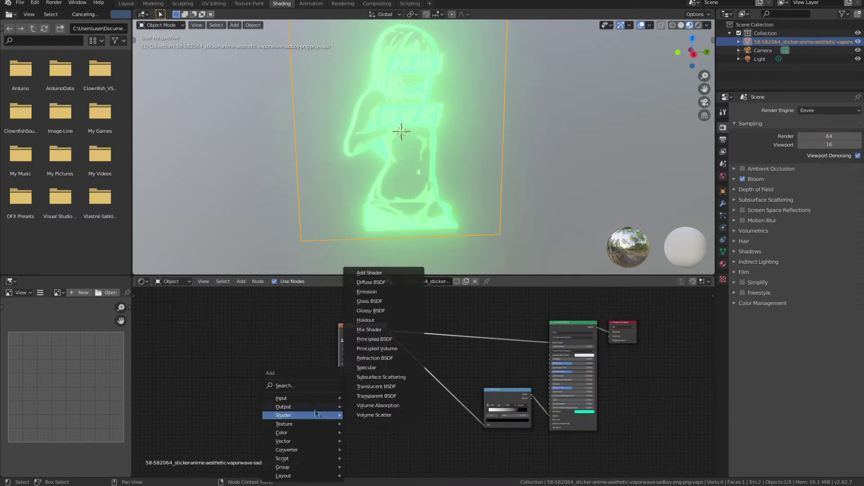
{"action": "left_click", "coordinate": [291, 382]}
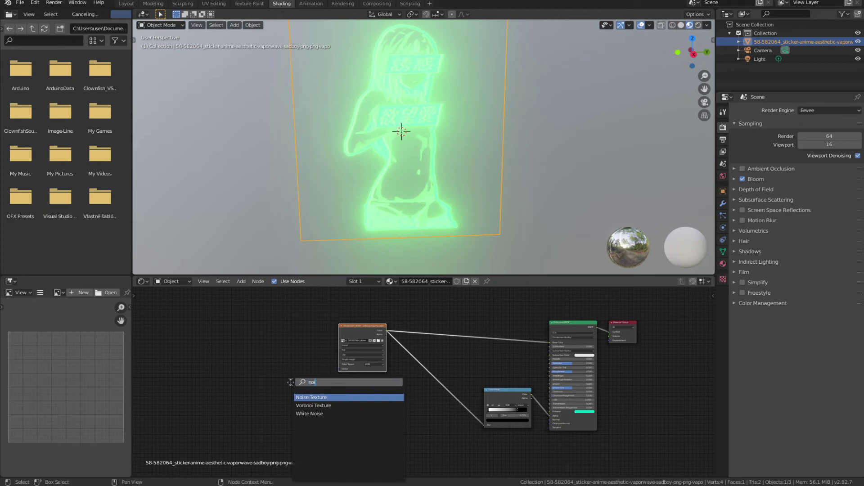
{"action": "key", "text": "Return"}
{"action": "left_click", "coordinate": [364, 413], "text": "ctrl+shift"}
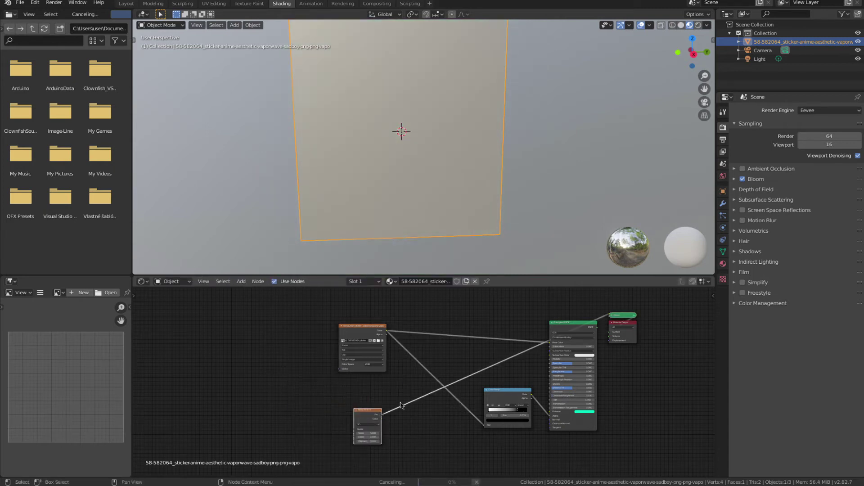
{"action": "left_click_drag", "start_coordinate": [364, 412], "coordinate": [363, 395]}
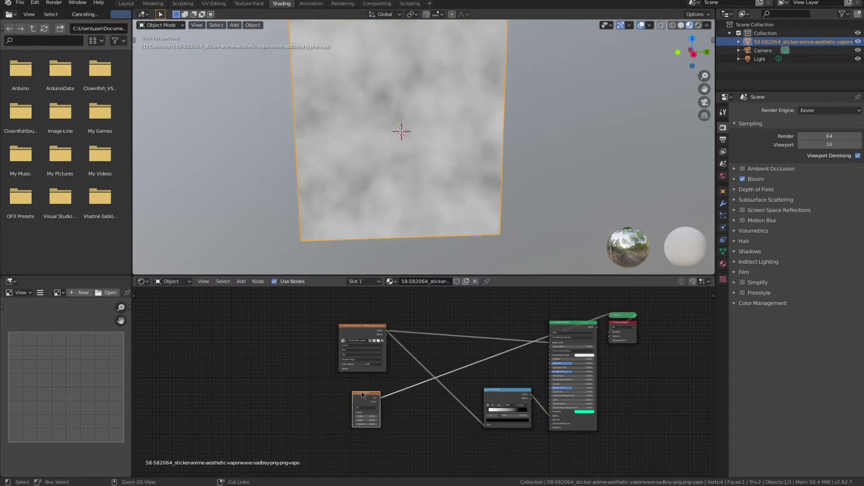
Attach Texture Coordinate and Mapping nodes to the Noise Texture and set its Scale to 9.4
{"action": "key", "text": "ctrl+t"}
{"action": "scroll", "coordinate": [369, 403], "scroll_direction": "up", "scroll_amount": 4}
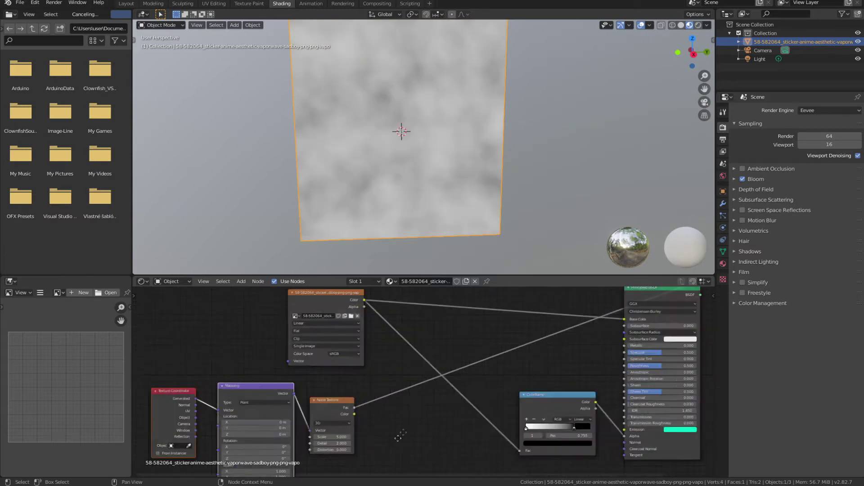
{"action": "middle_click_drag", "start_coordinate": [412, 355], "coordinate": [438, 375]}
{"action": "left_click_drag", "start_coordinate": [438, 369], "coordinate": [454, 369]}
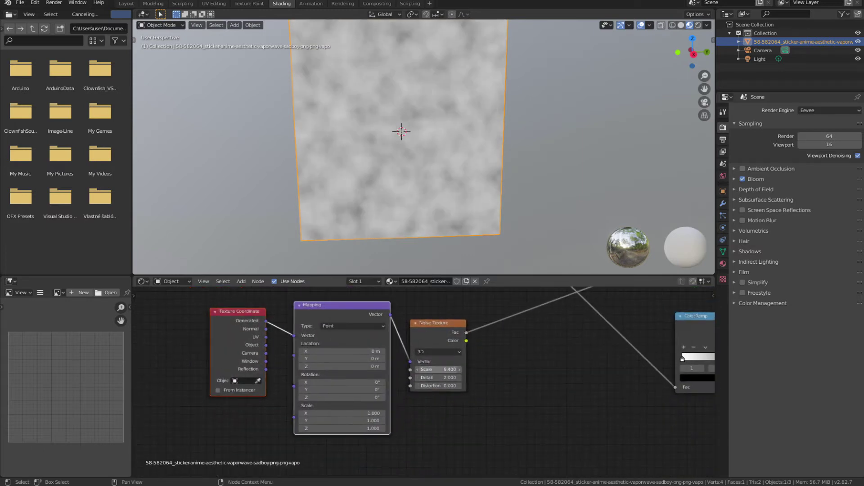
Set the Mapping node's Location Y to 3.4 m and its Scale Y to 31.2 to stretch the noise into horizontal streaks
{"action": "left_click_drag", "start_coordinate": [323, 358], "coordinate": [342, 358]}
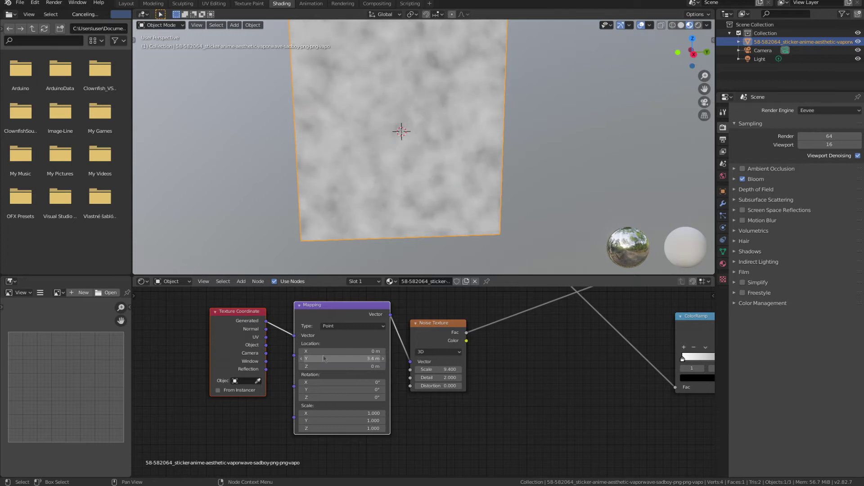
{"action": "left_click_drag", "start_coordinate": [342, 390], "coordinate": [349, 390]}
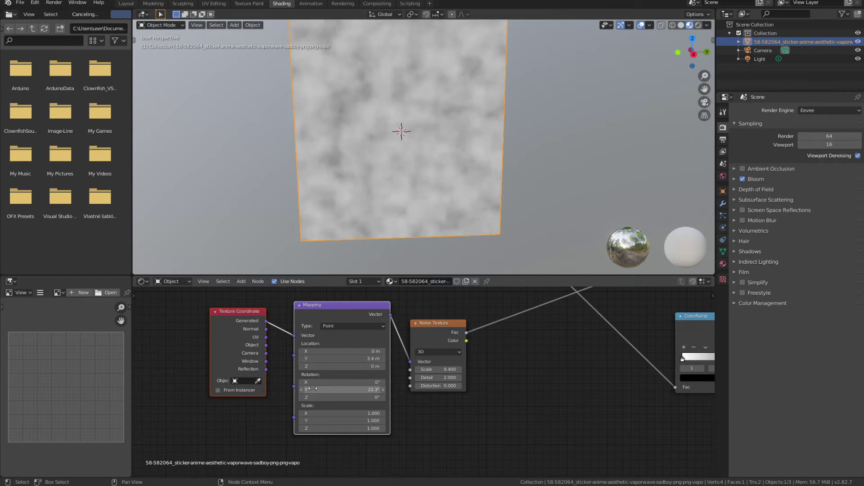
{"action": "key", "text": "ctrl+z"}
{"action": "left_click_drag", "start_coordinate": [342, 420], "coordinate": [373, 421]}
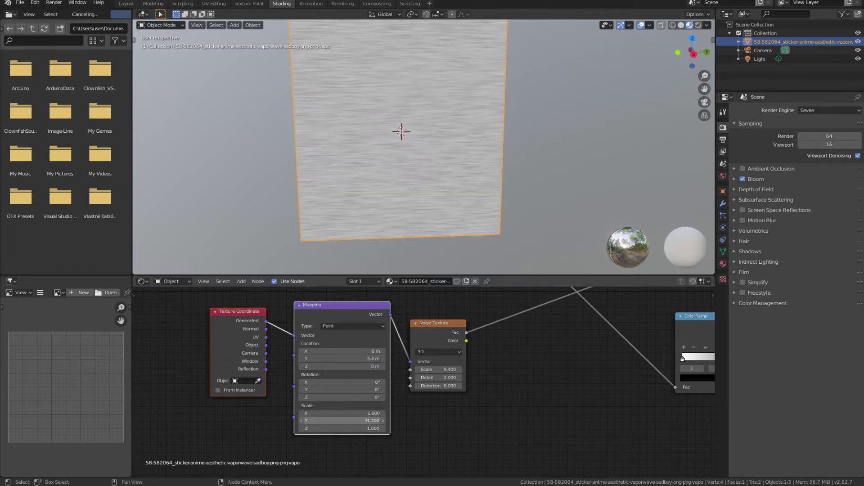
Add a MixRGB node and insert it on the link between the image texture's color and the ColorRamp
{"action": "middle_click_drag", "start_coordinate": [526, 373], "coordinate": [373, 409]}
{"action": "scroll", "coordinate": [373, 409], "scroll_direction": "down", "scroll_amount": 5}
{"action": "key", "text": "shift+a"}
{"action": "left_click", "coordinate": [449, 386]}
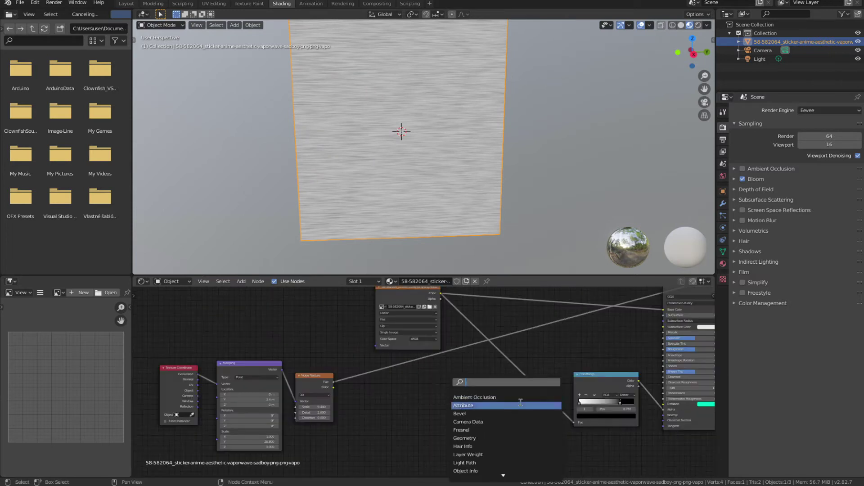
{"action": "left_click", "coordinate": [521, 406]}
{"action": "left_click", "coordinate": [488, 396]}
{"action": "left_click_drag", "start_coordinate": [409, 296], "coordinate": [321, 301]}
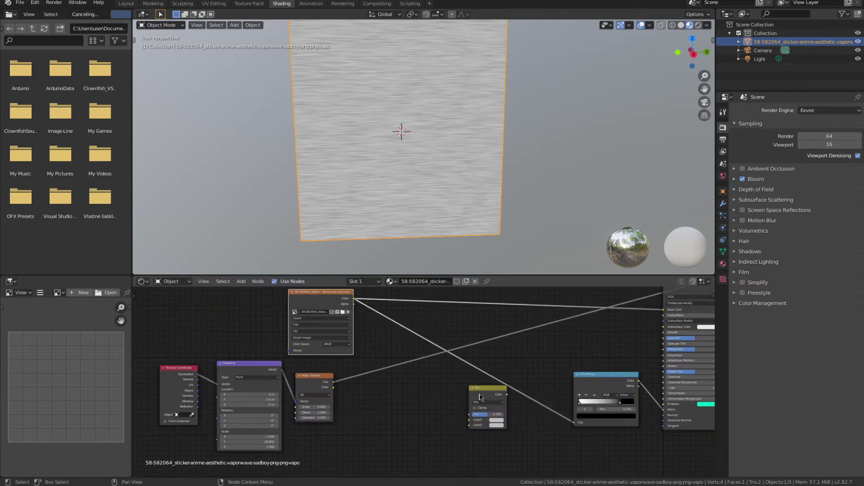
{"action": "left_click_drag", "start_coordinate": [480, 395], "coordinate": [500, 385]}
Connect the Noise Texture's Fac to the Mix node's Color2 and the image color to its Fac, previewing the Mix output
{"action": "scroll", "coordinate": [425, 383], "scroll_direction": "up", "scroll_amount": 3}
{"action": "left_click_drag", "start_coordinate": [285, 379], "coordinate": [305, 381]}
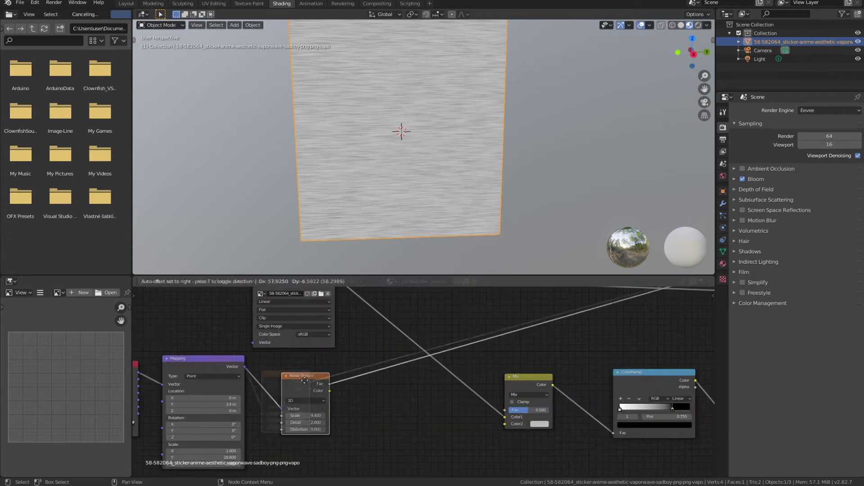
{"action": "left_click", "coordinate": [539, 376], "text": "ctrl+shift"}
{"action": "middle_click_drag", "start_coordinate": [337, 300], "coordinate": [354, 318]}
{"action": "left_click_drag", "start_coordinate": [522, 427], "coordinate": [523, 427]}
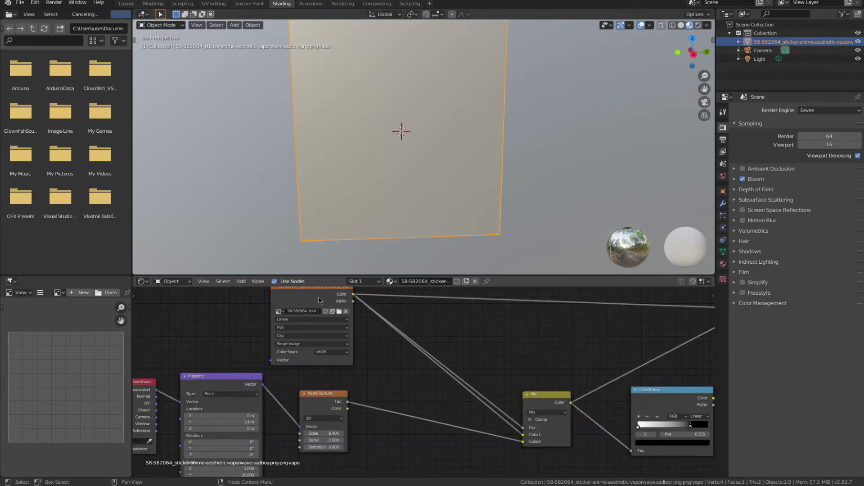
Insert a ColorRamp between the image color and the Mix node's Fac and preview the Mix output on the plane
{"action": "key", "text": "shift+a"}
{"action": "left_click", "coordinate": [406, 345]}
{"action": "type", "text": "col"}
{"action": "key", "text": "Down"}
{"action": "key", "text": "Return"}
{"action": "left_click", "coordinate": [400, 333]}
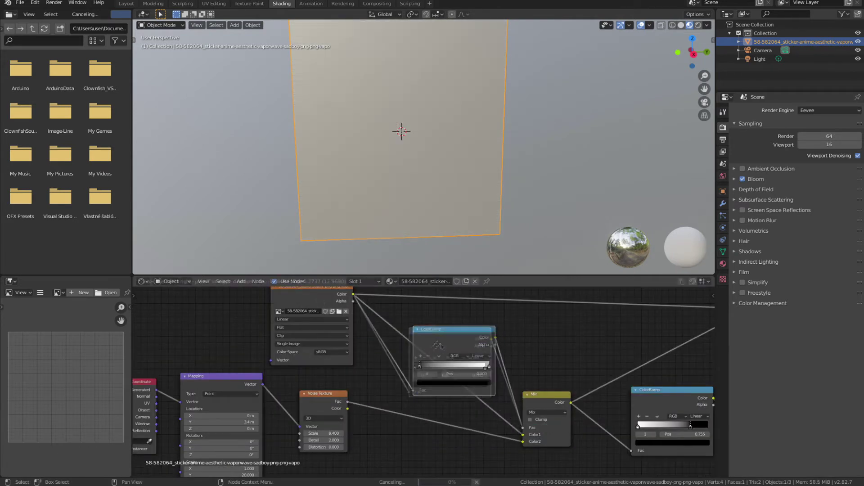
{"action": "middle_click_drag", "start_coordinate": [586, 356], "coordinate": [415, 326]}
{"action": "left_click", "coordinate": [623, 428], "text": "ctrl+shift"}
{"action": "left_click", "coordinate": [385, 392], "text": "ctrl+shift"}
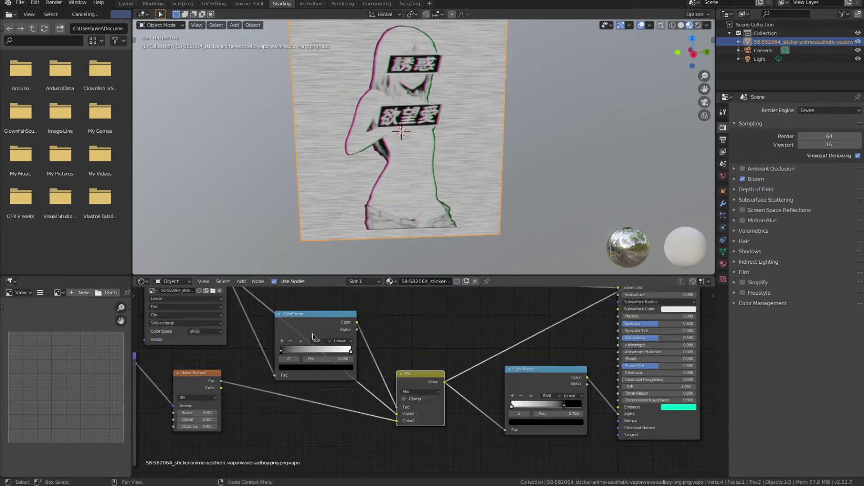
Set the black stop of the Mix factor's ColorRamp to position 0.605 and compare the downstream node previews
{"action": "scroll", "coordinate": [295, 337], "scroll_direction": "up", "scroll_amount": 5}
{"action": "middle_click_drag", "start_coordinate": [296, 338], "coordinate": [402, 351]}
{"action": "mouse_move", "coordinate": [379, 368]}
{"action": "left_mouse_down"}
{"action": "mouse_move", "coordinate": [427, 378]}
{"action": "mouse_move", "coordinate": [372, 376]}
{"action": "mouse_move", "coordinate": [464, 374]}
{"action": "left_mouse_up"}
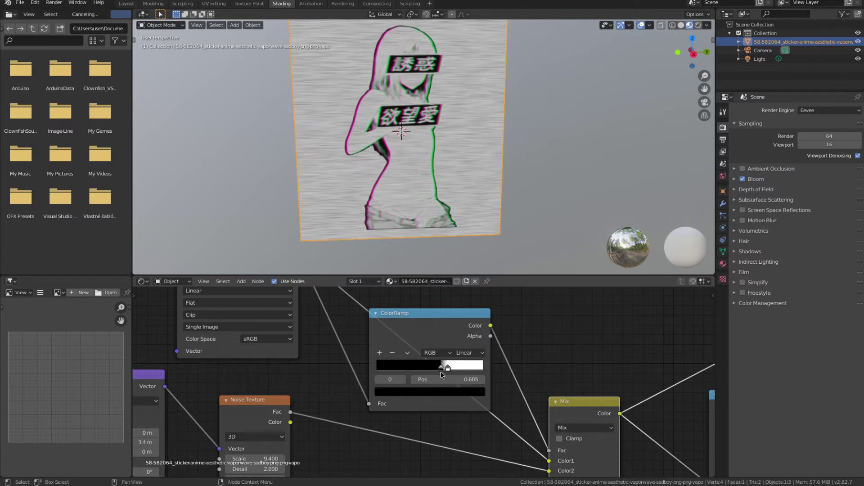
{"action": "scroll", "coordinate": [441, 372], "scroll_direction": "down", "scroll_amount": 2}
{"action": "middle_click_drag", "start_coordinate": [584, 400], "coordinate": [475, 377]}
{"action": "left_click_drag", "start_coordinate": [546, 383], "coordinate": [516, 368]}
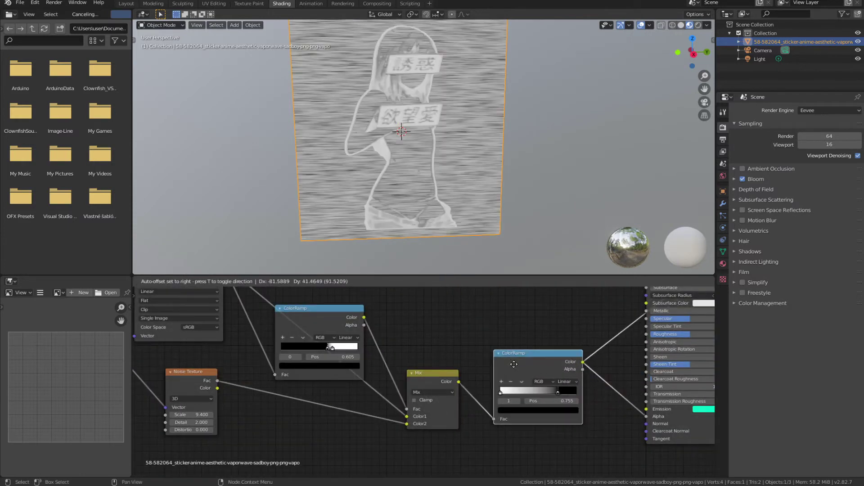
{"action": "left_click", "coordinate": [426, 375], "text": "ctrl+shift"}
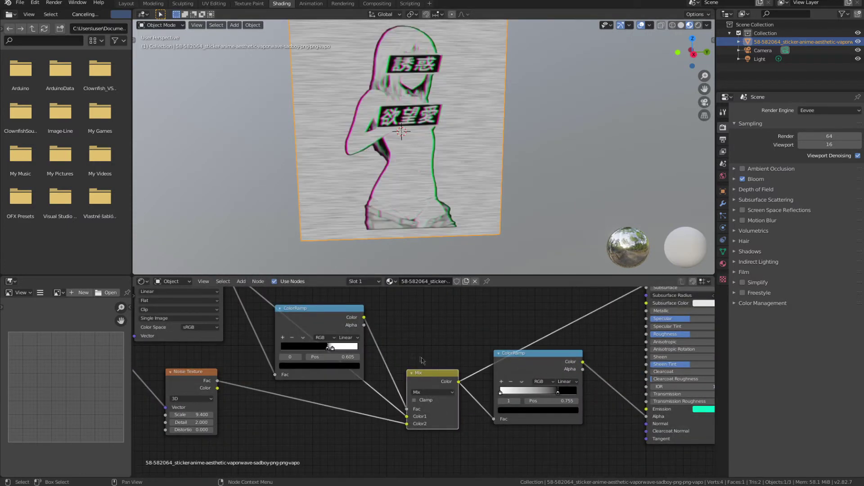
Make the Mix factor's ColorRamp run white to black with the black stop at 0.700, and preview the alpha ColorRamp
{"action": "mouse_move", "coordinate": [375, 332]}
{"action": "middle_mouse_down"}
{"action": "mouse_move", "coordinate": [492, 334]}
{"action": "mouse_move", "coordinate": [501, 348]}
{"action": "middle_mouse_up"}
{"action": "scroll", "coordinate": [456, 357], "scroll_direction": "up", "scroll_amount": 5}
{"action": "left_click_drag", "start_coordinate": [460, 353], "coordinate": [471, 358]}
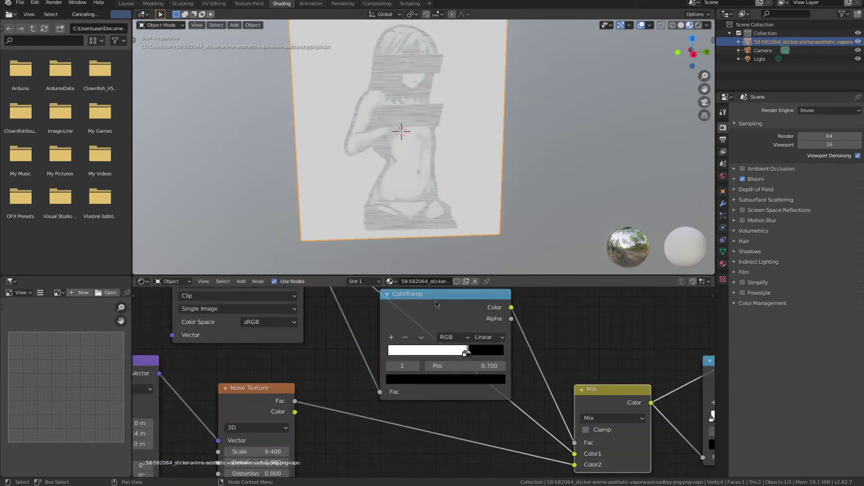
{"action": "middle_click_drag", "start_coordinate": [436, 303], "coordinate": [337, 298]}
{"action": "left_click", "coordinate": [649, 383], "text": "ctrl+shift"}
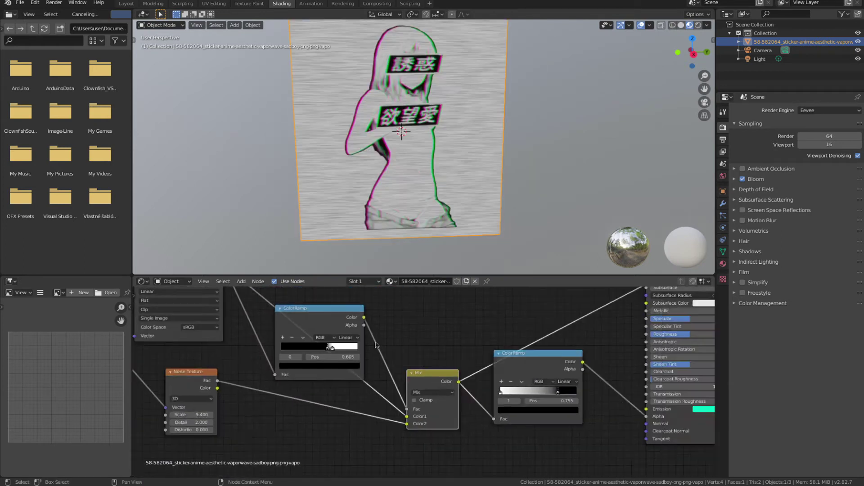
{"action": "middle_click_drag", "start_coordinate": [375, 333], "coordinate": [501, 348]}
{"action": "scroll", "coordinate": [457, 357], "scroll_direction": "up", "scroll_amount": 5}
{"action": "left_click_drag", "start_coordinate": [459, 353], "coordinate": [470, 358]}
{"action": "middle_click_drag", "start_coordinate": [436, 303], "coordinate": [337, 298]}
{"action": "left_click", "coordinate": [648, 382], "text": "ctrl+shift"}
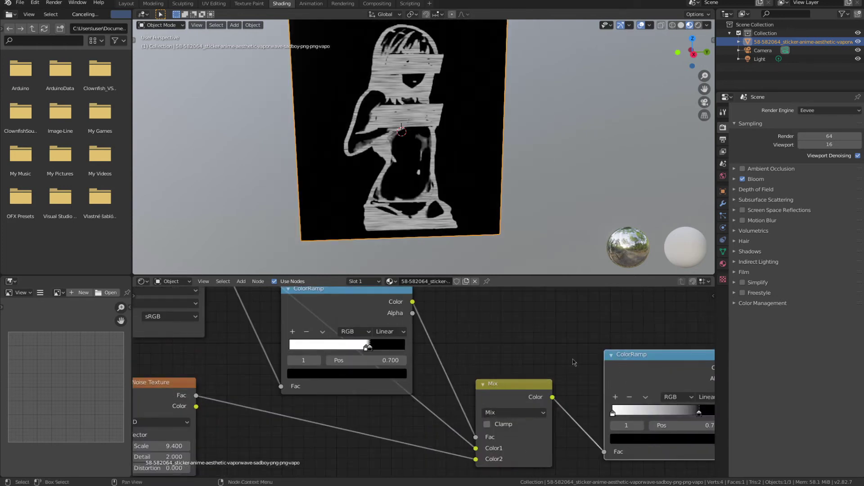
Output the Principled BSDF again and move the white stop of the Mix factor's ColorRamp to 0.569
{"action": "scroll", "coordinate": [574, 363], "scroll_direction": "down", "scroll_amount": 4}
{"action": "middle_click_drag", "start_coordinate": [573, 362], "coordinate": [425, 379]}
{"action": "left_click", "coordinate": [590, 295], "text": "ctrl+shift"}
{"action": "scroll", "coordinate": [428, 205], "scroll_direction": "up", "scroll_amount": 5}
{"action": "middle_click_drag", "start_coordinate": [428, 205], "coordinate": [530, 174]}
{"action": "scroll", "coordinate": [428, 204], "scroll_direction": "up", "scroll_amount": 3}
{"action": "scroll", "coordinate": [355, 370], "scroll_direction": "up", "scroll_amount": 3}
{"action": "middle_click_drag", "start_coordinate": [355, 370], "coordinate": [582, 349]}
{"action": "left_click_drag", "start_coordinate": [488, 345], "coordinate": [459, 346]}
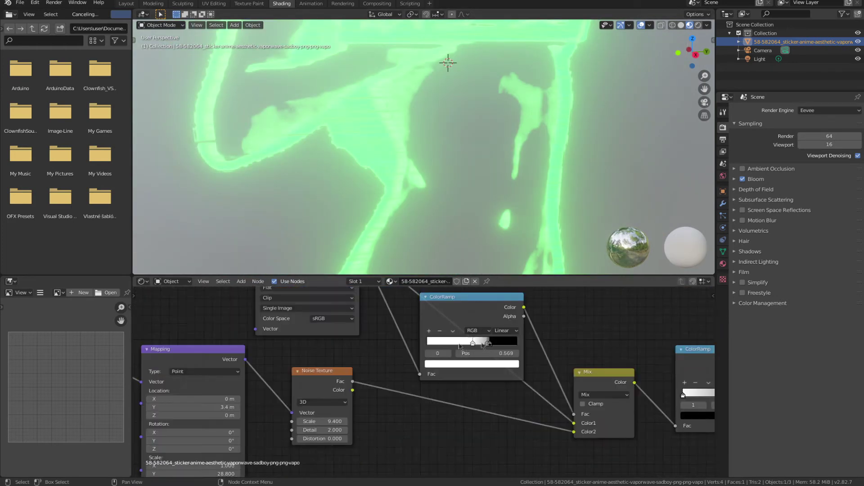
{"action": "left_click", "coordinate": [464, 363]}
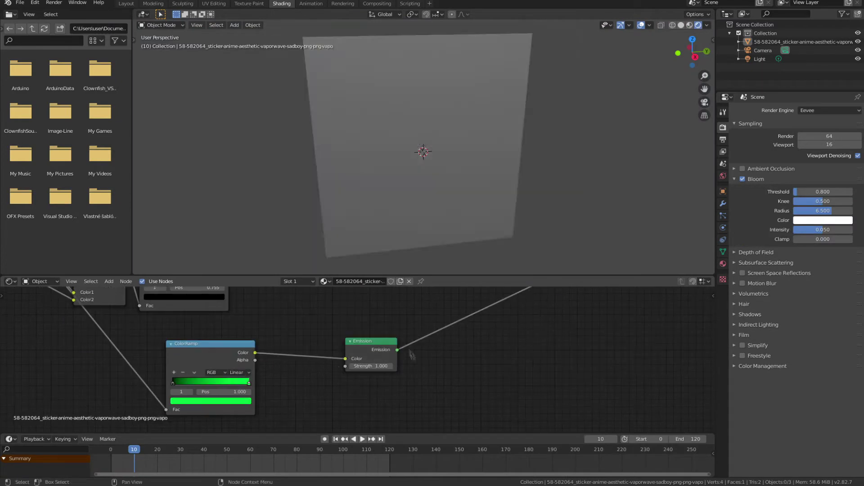
Reverse the emission's ColorRamp so it runs from green at 0.000 to black near its end
{"action": "mouse_move", "coordinate": [249, 383]}
{"action": "left_mouse_down"}
{"action": "mouse_move", "coordinate": [185, 384]}
{"action": "mouse_move", "coordinate": [251, 384]}
{"action": "left_mouse_up"}
{"action": "left_click_drag", "start_coordinate": [185, 383], "coordinate": [171, 383]}
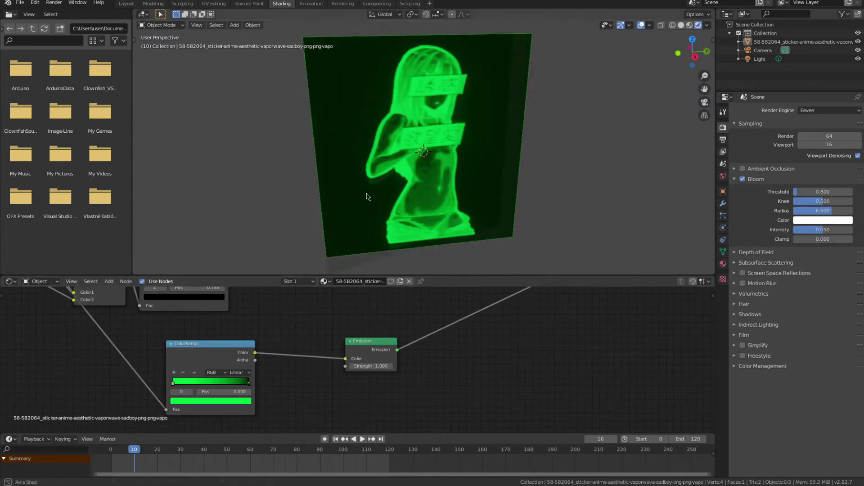
{"action": "middle_click_drag", "start_coordinate": [449, 195], "coordinate": [439, 182]}
{"action": "left_click_drag", "start_coordinate": [249, 384], "coordinate": [277, 413]}
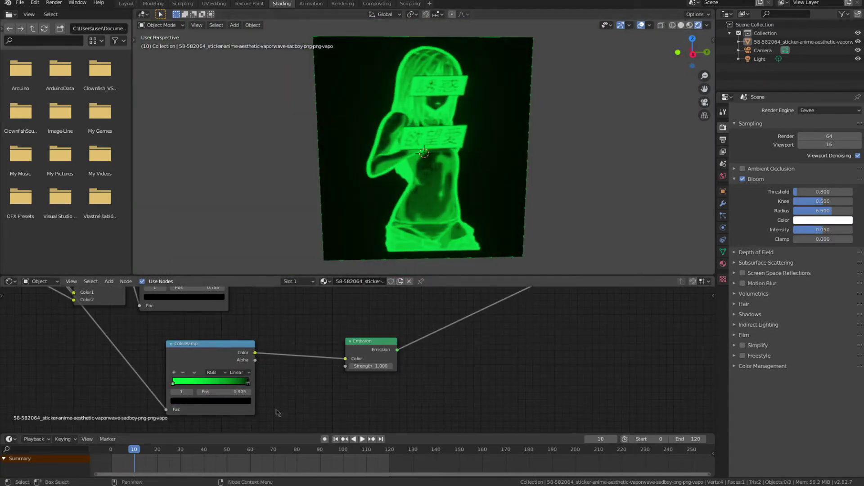
Raise the Emission node's Strength to make the green figure glow more strongly
{"action": "scroll", "coordinate": [426, 180], "scroll_direction": "up", "scroll_amount": 2}
{"action": "middle_click_drag", "start_coordinate": [425, 180], "coordinate": [447, 181]}
{"action": "left_click_drag", "start_coordinate": [372, 366], "coordinate": [399, 366]}
{"action": "scroll", "coordinate": [315, 405], "scroll_direction": "down", "scroll_amount": 9}
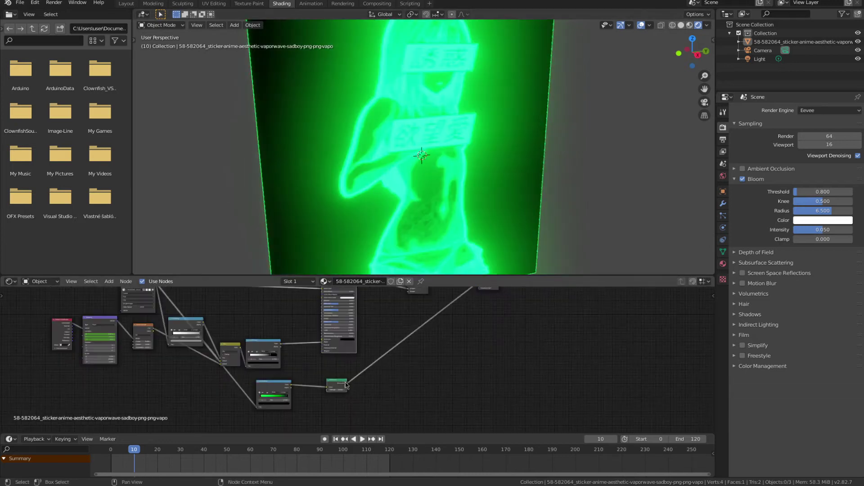
Blend the Principled BSDF and Emission through the output Mix Shader, with the image texture's color driving its Fac
{"action": "middle_click_drag", "start_coordinate": [352, 373], "coordinate": [348, 407]}
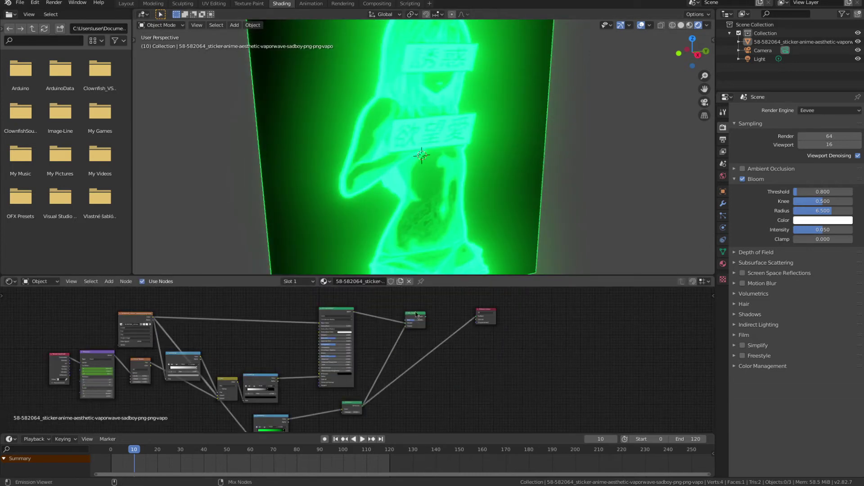
{"action": "left_click", "coordinate": [416, 318], "text": "ctrl+shift"}
{"action": "middle_click_drag", "start_coordinate": [453, 155], "coordinate": [423, 157]}
{"action": "scroll", "coordinate": [405, 356], "scroll_direction": "up", "scroll_amount": 3}
{"action": "middle_click_drag", "start_coordinate": [407, 355], "coordinate": [478, 403]}
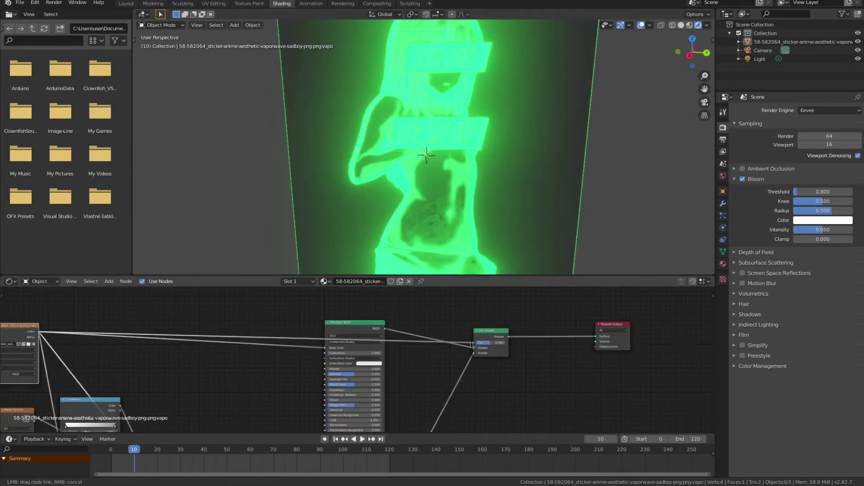
{"action": "left_click_drag", "start_coordinate": [473, 344], "coordinate": [473, 343]}
{"action": "left_click_drag", "start_coordinate": [351, 331], "coordinate": [347, 341]}
Insert a ColorRamp on the link between the image color and the Mix Shader's Fac
{"action": "key", "text": "shift+a"}
{"action": "left_click", "coordinate": [283, 339]}
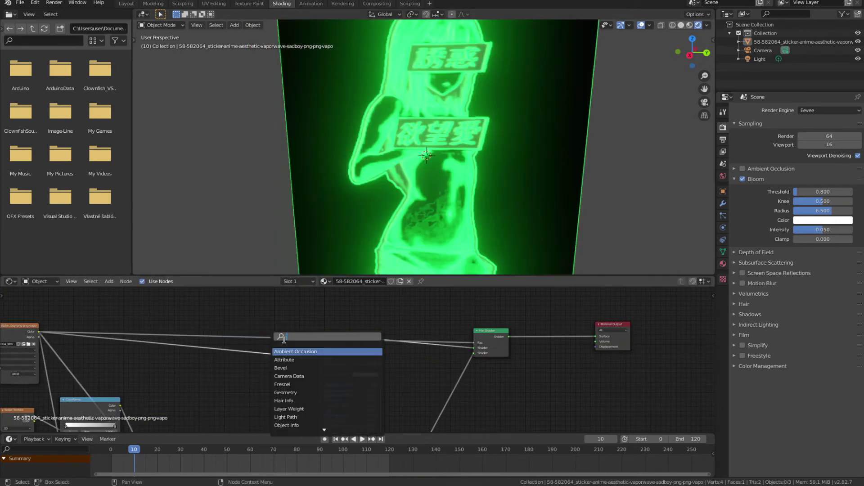
{"action": "left_click", "coordinate": [287, 360]}
{"action": "left_click", "coordinate": [263, 325]}
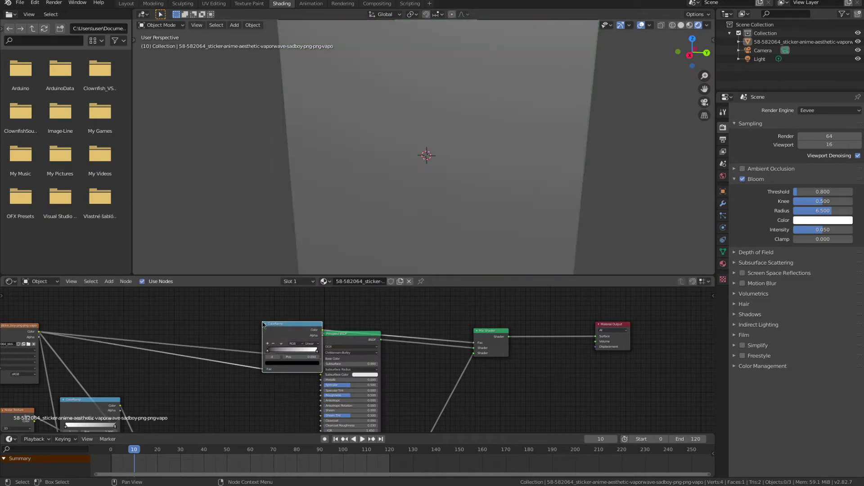
{"action": "mouse_move", "coordinate": [271, 325]}
{"action": "left_mouse_down"}
{"action": "mouse_move", "coordinate": [273, 296]}
{"action": "mouse_move", "coordinate": [261, 295]}
{"action": "mouse_move", "coordinate": [296, 323]}
{"action": "mouse_move", "coordinate": [259, 325]}
{"action": "mouse_move", "coordinate": [275, 322]}
{"action": "left_mouse_up"}
Adjust the Mix Shader factor's ColorRamp to run white to black, moving the white stop to the ramp's start
{"action": "middle_click_drag", "start_coordinate": [363, 201], "coordinate": [519, 127]}
{"action": "scroll", "coordinate": [519, 127], "scroll_direction": "up", "scroll_amount": 2}
{"action": "scroll", "coordinate": [260, 309], "scroll_direction": "up", "scroll_amount": 5}
{"action": "scroll", "coordinate": [498, 207], "scroll_direction": "up", "scroll_amount": 2}
{"action": "middle_click_drag", "start_coordinate": [498, 208], "coordinate": [480, 118], "text": "shift"}
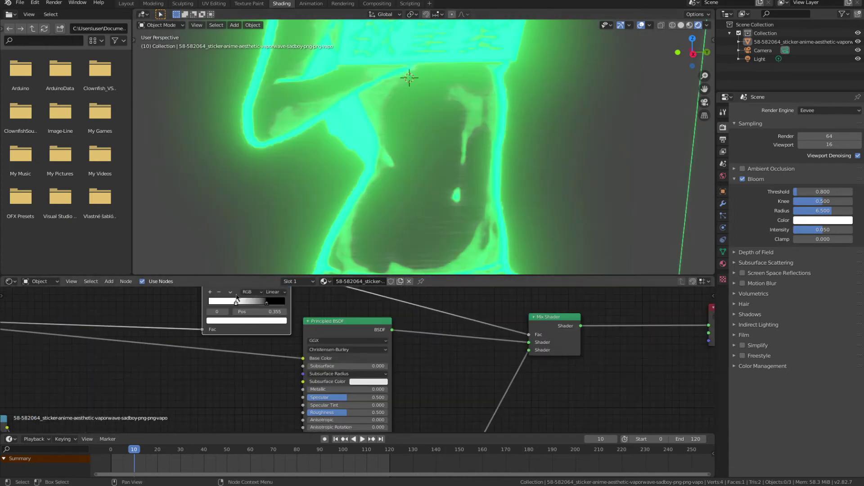
{"action": "left_click_drag", "start_coordinate": [235, 308], "coordinate": [210, 308]}
{"action": "left_click_drag", "start_coordinate": [270, 307], "coordinate": [270, 313]}
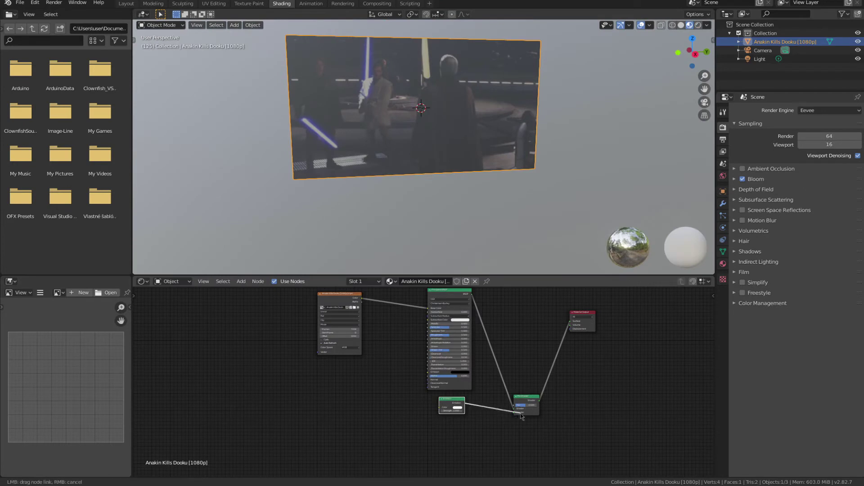
Mix an Emission shader into the video plane's material and drive its color from the video through a new ColorRamp
{"action": "left_click_drag", "start_coordinate": [521, 415], "coordinate": [519, 413]}
{"action": "left_click_drag", "start_coordinate": [343, 300], "coordinate": [440, 408]}
{"action": "key", "text": "shift+a"}
{"action": "left_click", "coordinate": [331, 335]}
{"action": "type", "text": "ci"}
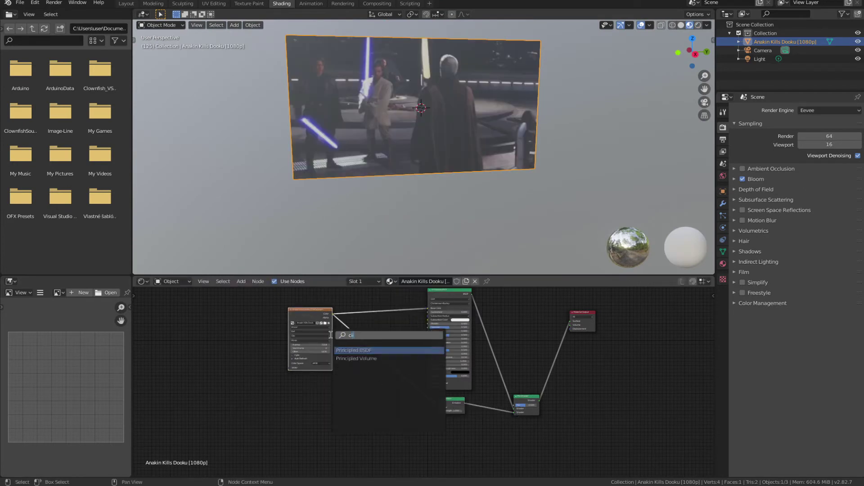
{"action": "left_click", "coordinate": [350, 375]}
{"action": "left_click", "coordinate": [375, 383]}
{"action": "left_click_drag", "start_coordinate": [376, 382], "coordinate": [397, 459]}
Tint the ColorRamp's bright stop teal and set the Emission Strength to about 46.6, viewed in rendered shading
{"action": "scroll", "coordinate": [439, 459], "scroll_direction": "up", "scroll_amount": 10}
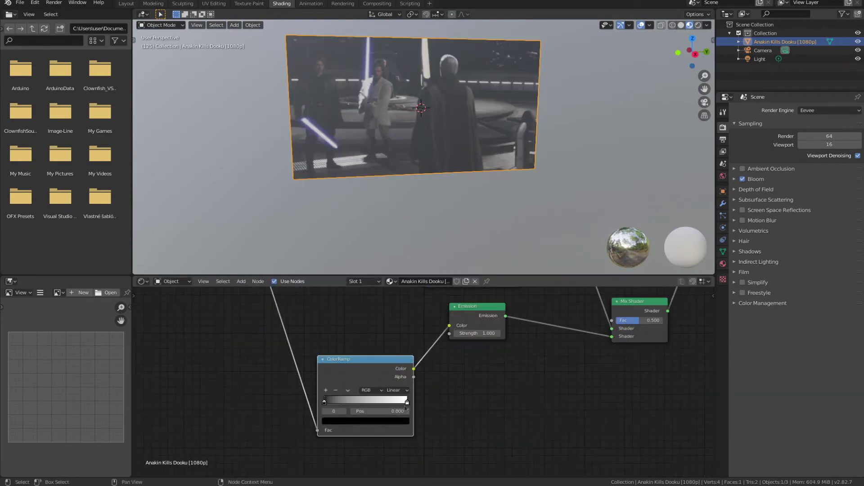
{"action": "left_click", "coordinate": [407, 402]}
{"action": "left_click", "coordinate": [397, 421]}
{"action": "left_click_drag", "start_coordinate": [479, 334], "coordinate": [525, 320]}
{"action": "left_click", "coordinate": [699, 25]}
{"action": "scroll", "coordinate": [490, 173], "scroll_direction": "down", "scroll_amount": 3}
{"action": "middle_click_drag", "start_coordinate": [490, 173], "coordinate": [478, 179]}
{"action": "middle_click_drag", "start_coordinate": [489, 315], "coordinate": [537, 461]}
{"action": "scroll", "coordinate": [495, 405], "scroll_direction": "down", "scroll_amount": 3}
{"action": "middle_click_drag", "start_coordinate": [466, 131], "coordinate": [473, 123]}
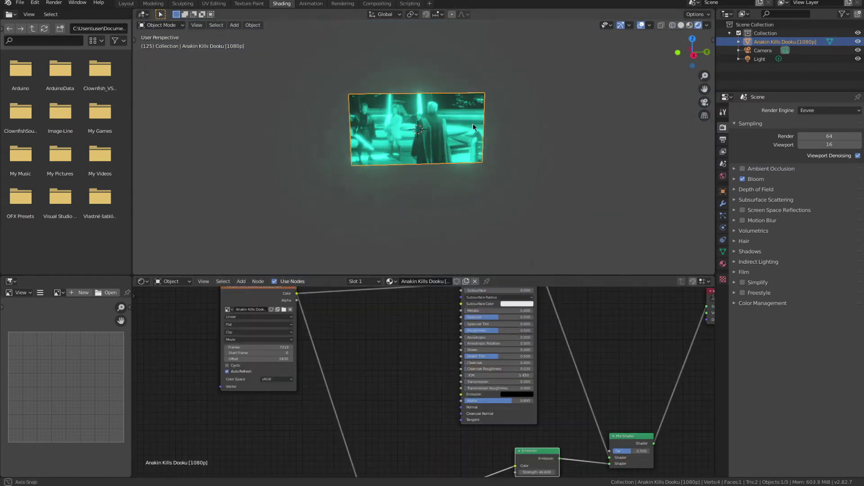
Route the video's color through a new ColorRamp into the Principled BSDF's Alpha, with the black stop at 0.568
{"action": "scroll", "coordinate": [477, 171], "scroll_direction": "up", "scroll_amount": 6}
{"action": "middle_click_drag", "start_coordinate": [478, 173], "coordinate": [496, 244], "text": "shift"}
{"action": "scroll", "coordinate": [496, 243], "scroll_direction": "down", "scroll_amount": 3}
{"action": "scroll", "coordinate": [433, 180], "scroll_direction": "up", "scroll_amount": 1}
{"action": "left_click_drag", "start_coordinate": [257, 295], "coordinate": [184, 309]}
{"action": "key", "text": "shift+a"}
{"action": "left_click", "coordinate": [371, 345]}
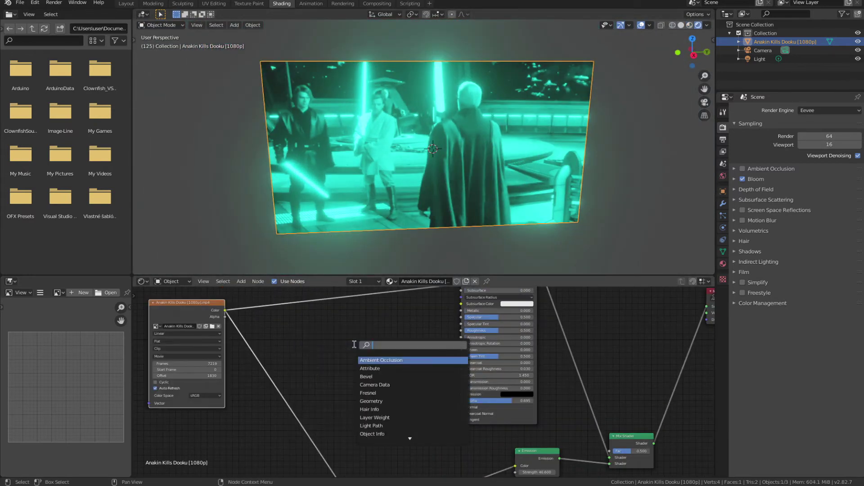
{"action": "type", "text": "color"}
{"action": "key", "text": "Return"}
{"action": "left_click", "coordinate": [346, 337]}
Add a cube to the scene at the video plane
{"action": "left_click", "coordinate": [234, 24]}
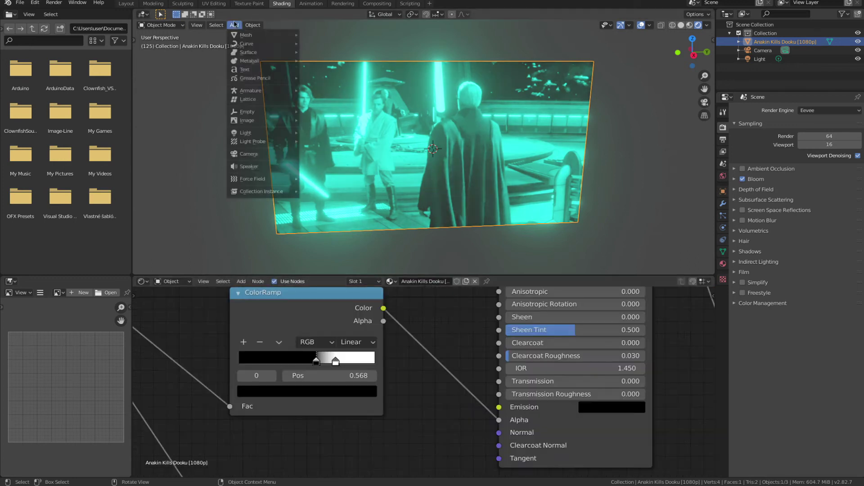
{"action": "mouse_move", "coordinate": [247, 34]}
{"action": "left_click", "coordinate": [315, 44]}
{"action": "scroll", "coordinate": [440, 224], "scroll_direction": "down", "scroll_amount": 5}
{"action": "middle_click_drag", "start_coordinate": [440, 224], "coordinate": [482, 224]}
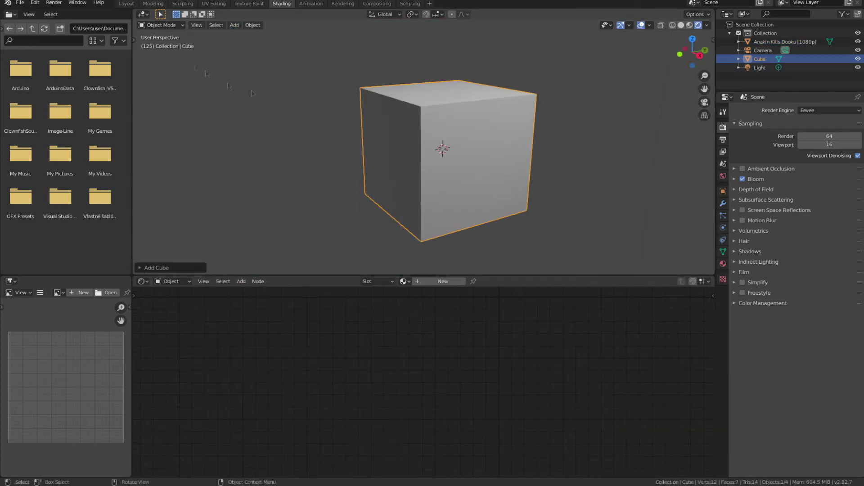
Move the cube so it partly overlaps the video plane and check how the hologram looks against it
{"action": "key", "text": "t"}
{"action": "left_click", "coordinate": [145, 74]}
{"action": "left_click_drag", "start_coordinate": [466, 158], "coordinate": [406, 132]}
{"action": "scroll", "coordinate": [460, 169], "scroll_direction": "down", "scroll_amount": 2}
{"action": "scroll", "coordinate": [460, 172], "scroll_direction": "up", "scroll_amount": 3}
{"action": "left_click", "coordinate": [569, 228]}
{"action": "middle_click_drag", "start_coordinate": [569, 228], "coordinate": [555, 223]}
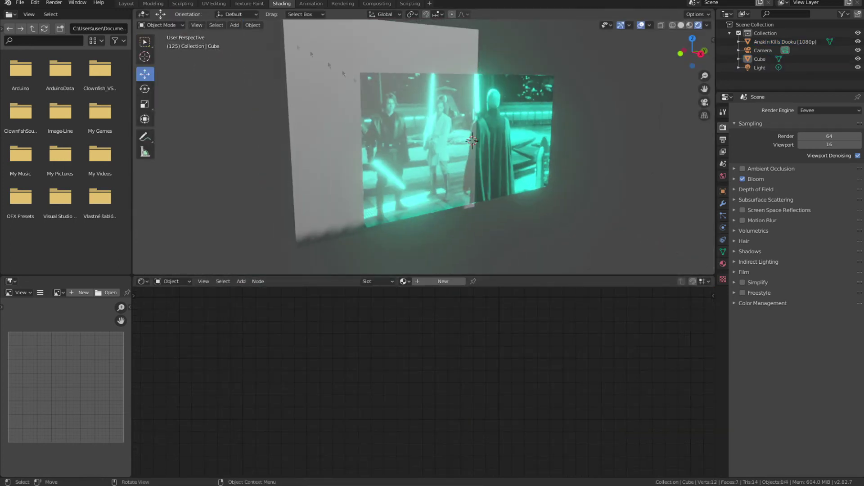
{"action": "left_click", "coordinate": [524, 178]}
{"action": "scroll", "coordinate": [586, 203], "scroll_direction": "up", "scroll_amount": 3}
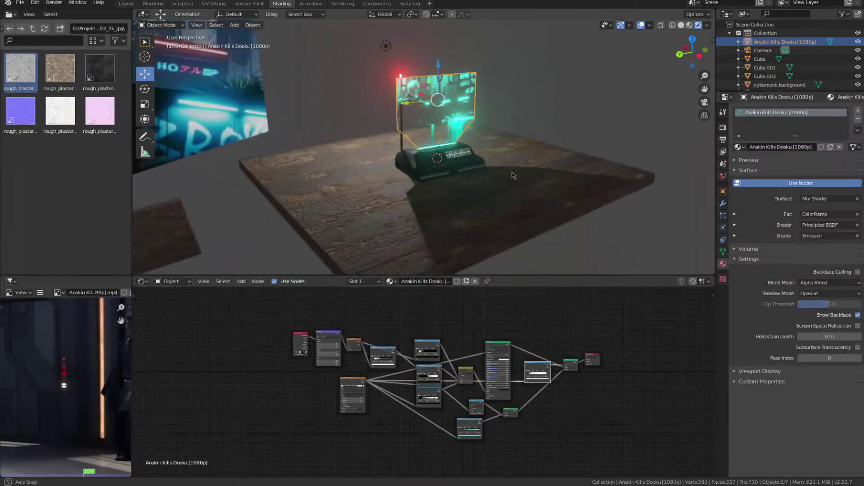
Set the hologram material's Shadow Mode to None
{"action": "left_click", "coordinate": [826, 294]}
{"action": "left_click", "coordinate": [827, 345]}
{"action": "left_click", "coordinate": [827, 293]}
{"action": "left_click", "coordinate": [827, 316]}
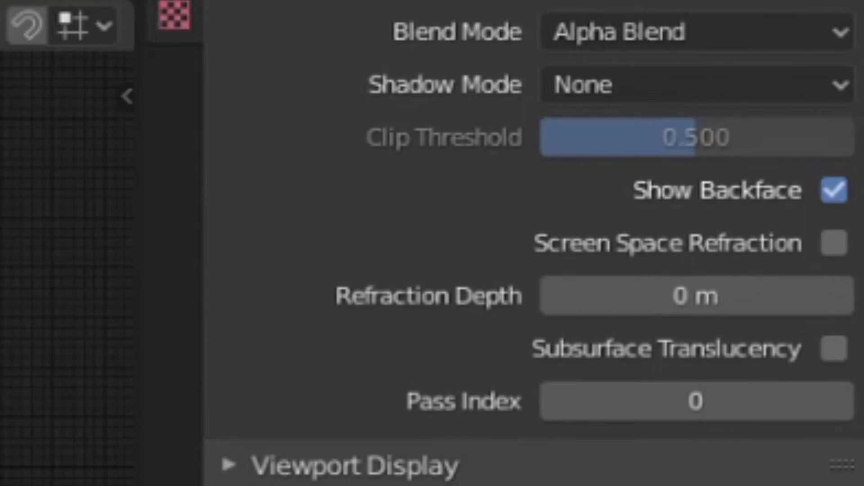
{"action": "left_click", "coordinate": [635, 91]}
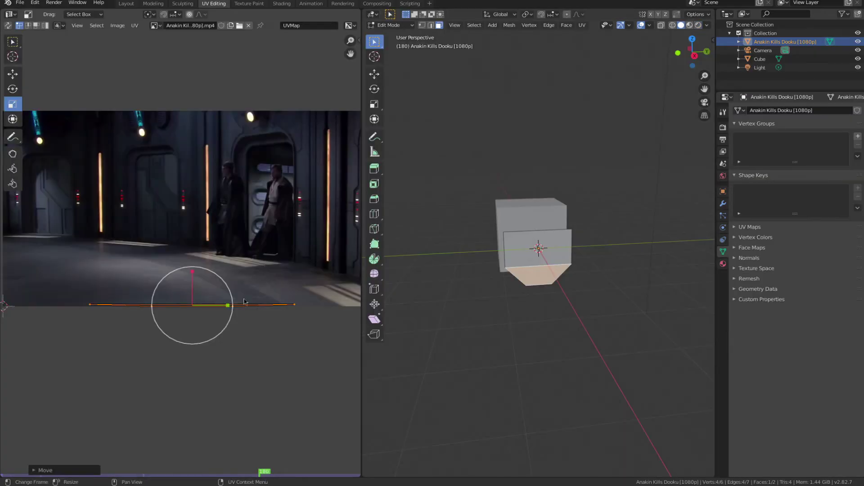
Scale the lower face's flattened UVs horizontally beyond the video frame's width and return to the Shading workspace
{"action": "left_click_drag", "start_coordinate": [228, 306], "coordinate": [290, 308]}
{"action": "scroll", "coordinate": [284, 315], "scroll_direction": "down", "scroll_amount": 3}
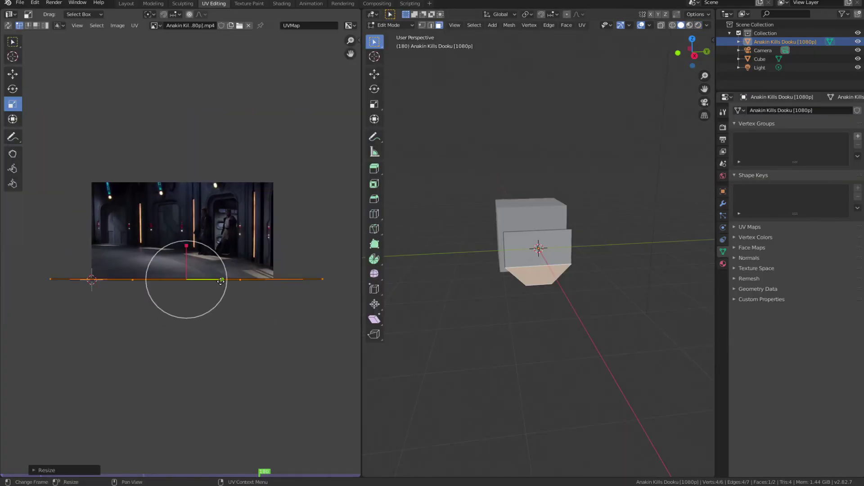
{"action": "left_click", "coordinate": [253, 4]}
{"action": "left_click", "coordinate": [281, 3]}
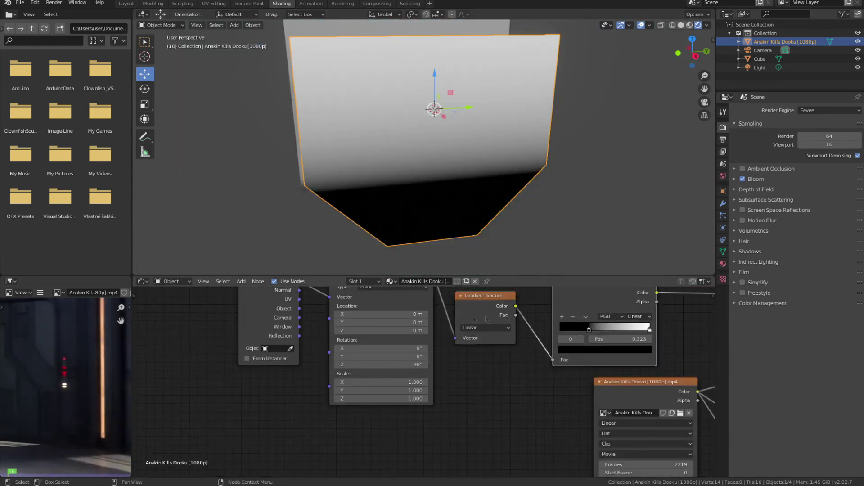
Darken the bright stop of the gradient's ColorRamp slightly and lighten its dark stop to a mid gray
{"action": "middle_click_drag", "start_coordinate": [474, 319], "coordinate": [319, 364]}
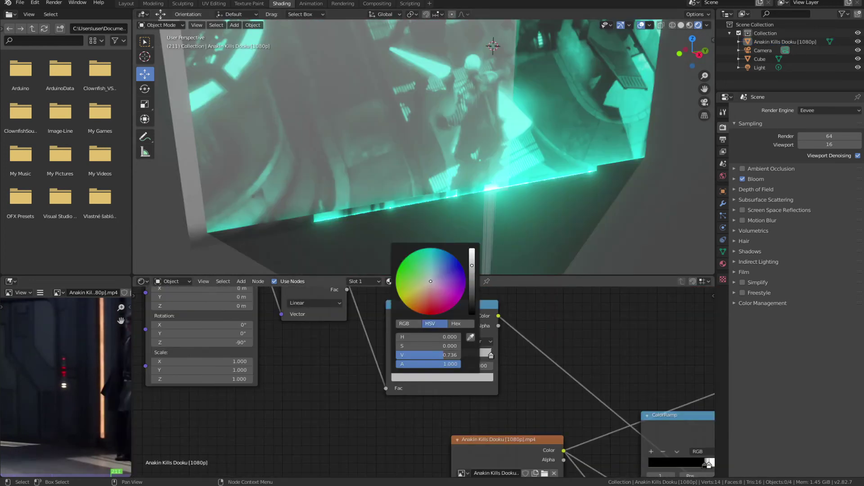
{"action": "mouse_move", "coordinate": [472, 266]}
{"action": "left_mouse_down"}
{"action": "mouse_move", "coordinate": [472, 304]}
{"action": "mouse_move", "coordinate": [472, 272]}
{"action": "left_mouse_up"}
{"action": "left_click", "coordinate": [426, 356]}
{"action": "left_click", "coordinate": [440, 378]}
{"action": "left_click_drag", "start_coordinate": [472, 306], "coordinate": [471, 281]}
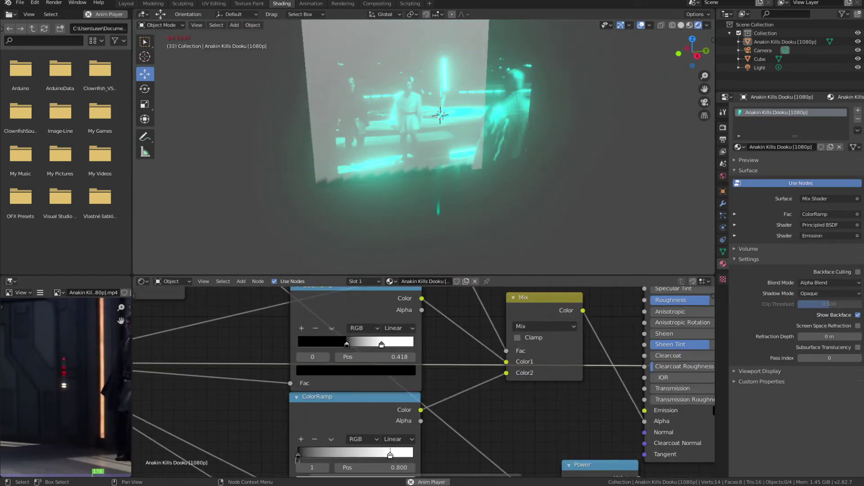
Delete the test cube and inspect the hologram plane on its own during playback
{"action": "left_click", "coordinate": [361, 103]}
{"action": "key", "text": "Delete"}
{"action": "left_click", "coordinate": [450, 118]}
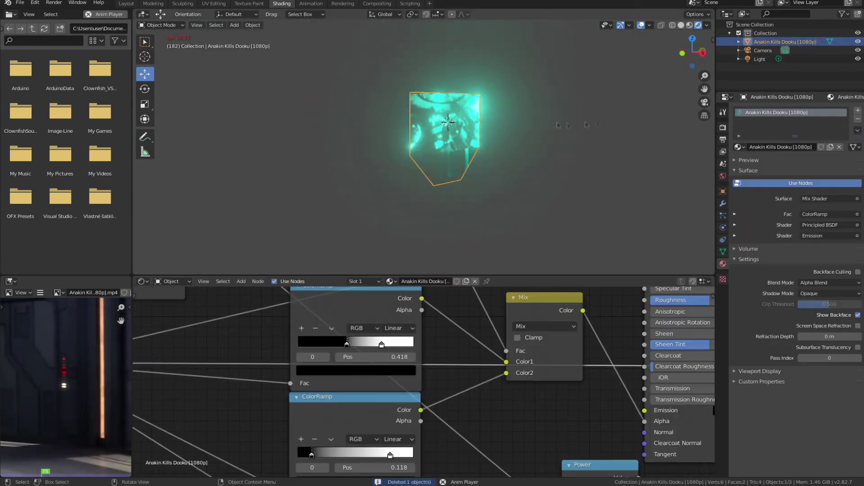
{"action": "left_click", "coordinate": [561, 127]}
{"action": "scroll", "coordinate": [562, 128], "scroll_direction": "up", "scroll_amount": 5}
{"action": "mouse_move", "coordinate": [561, 128]}
{"action": "middle_mouse_down"}
{"action": "mouse_move", "coordinate": [631, 104]}
{"action": "mouse_move", "coordinate": [554, 119]}
{"action": "middle_mouse_up"}
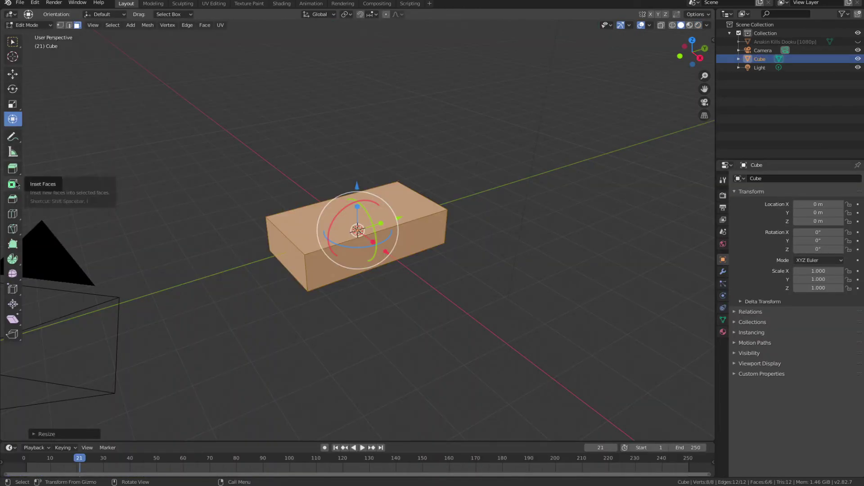
Bevel the top of the flattened box that forms the projector base
{"action": "left_click", "coordinate": [13, 199]}
{"action": "left_click", "coordinate": [350, 208]}
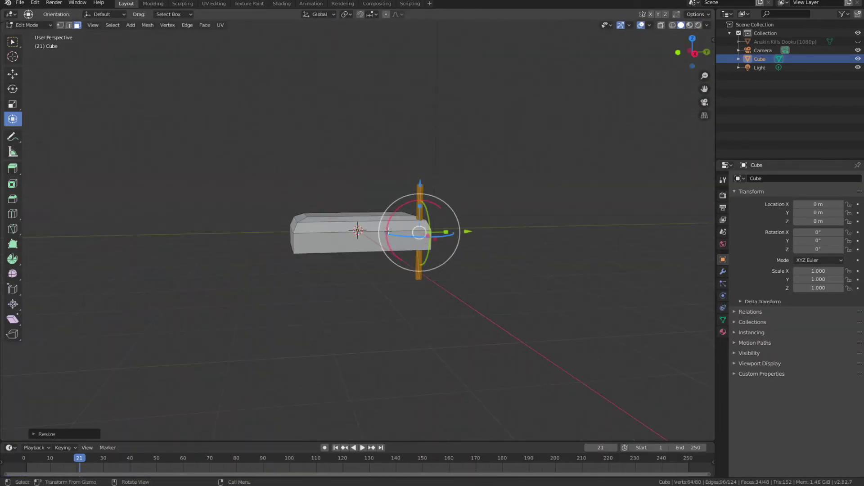